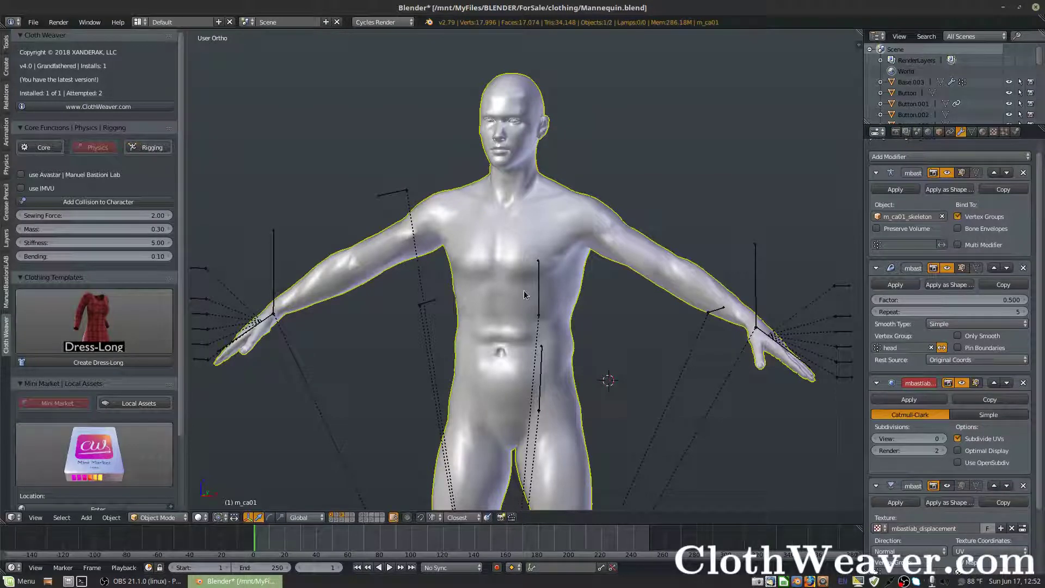
- Test-rotate the skeleton's upper and lower spine control bones to check how the body follows, restoring the pose each time
{"action": "right_click", "coordinate": [541, 287]}
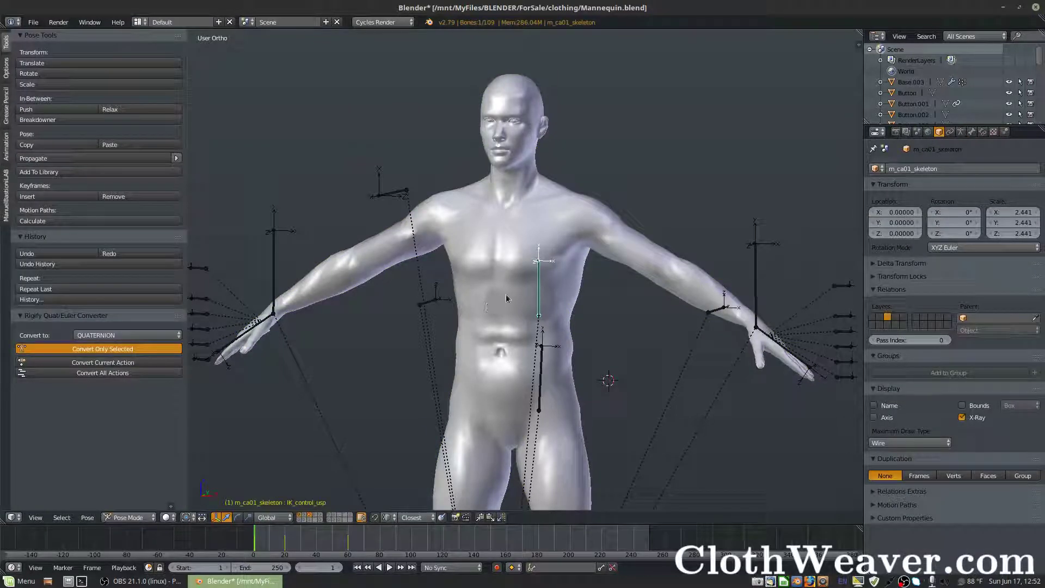
{"action": "key", "text": "r"}
{"action": "key", "text": "r"}
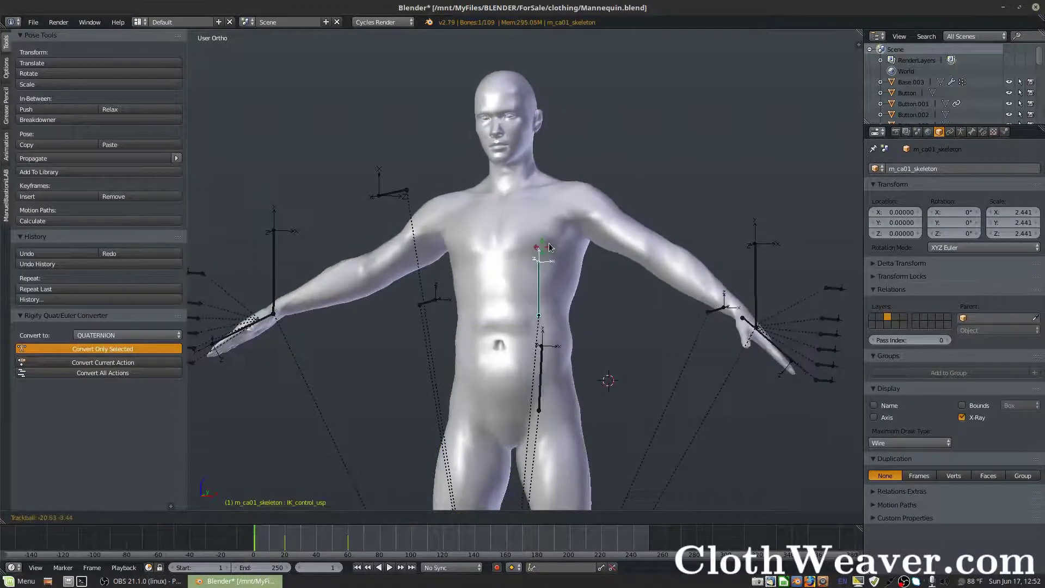
{"action": "key", "text": "Escape"}
{"action": "right_click", "coordinate": [542, 371]}
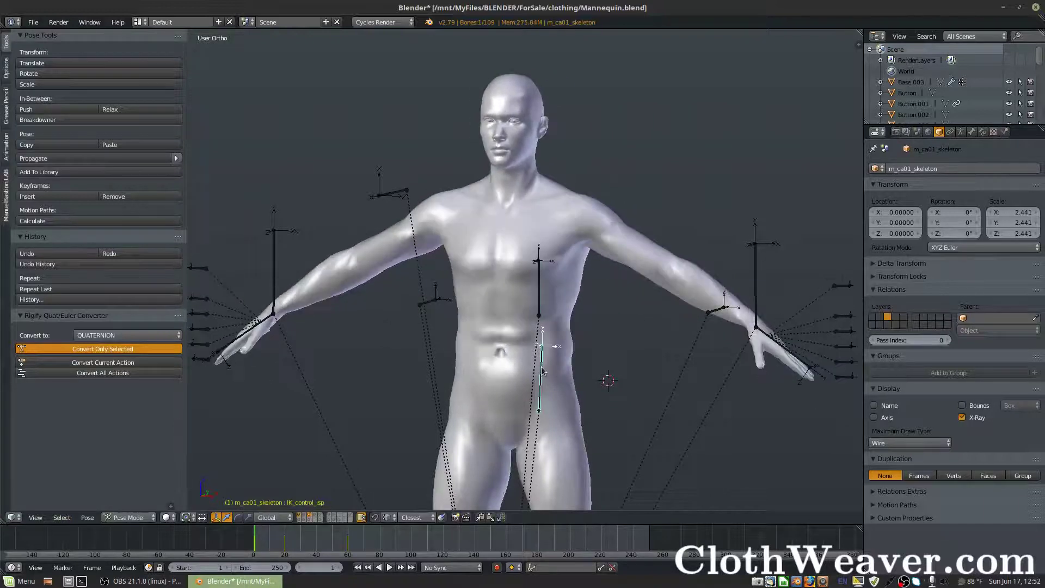
{"action": "key", "text": "r"}
{"action": "key", "text": "r"}
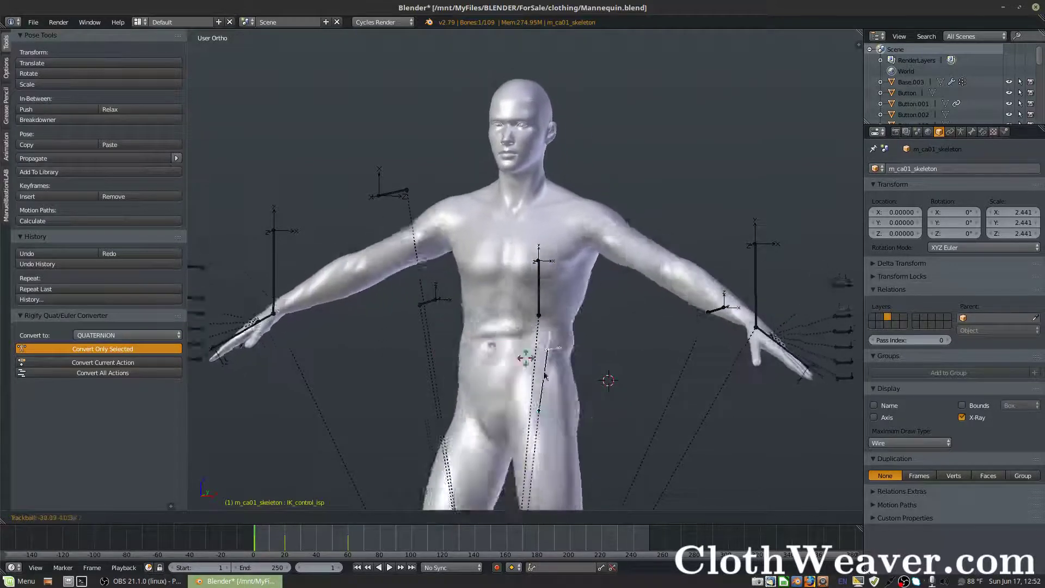
{"action": "key", "text": "Escape"}
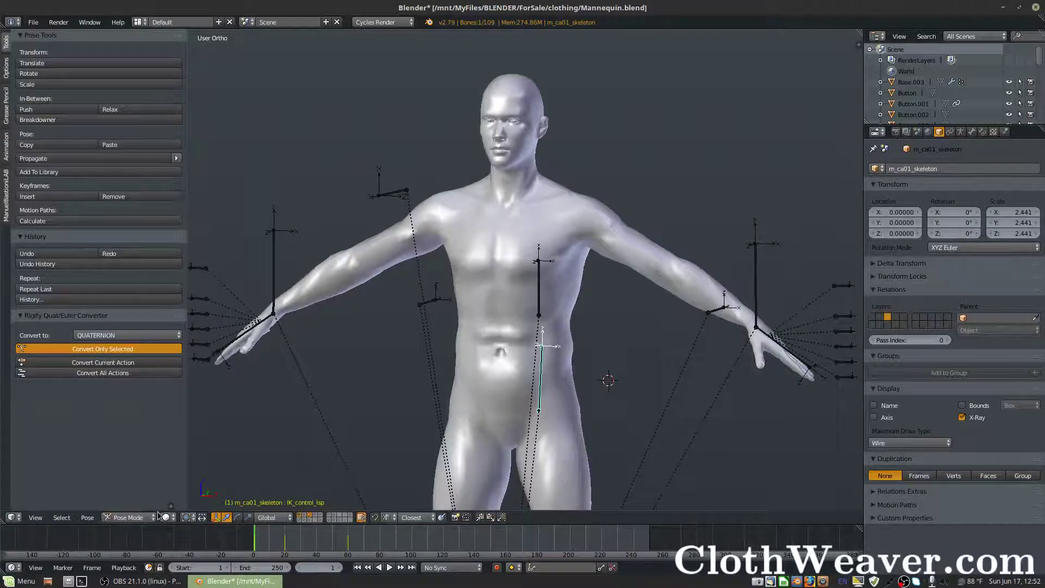
- Select the IK_control_hd bone and switch the skeleton from Pose Mode back to Object Mode
{"action": "right_click", "coordinate": [403, 193]}
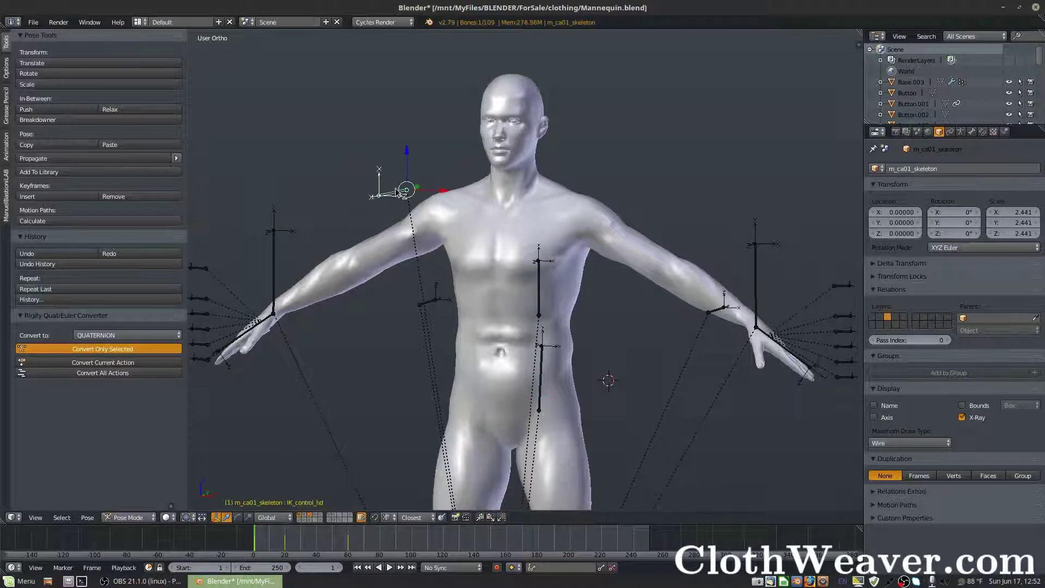
{"action": "left_click", "coordinate": [130, 517]}
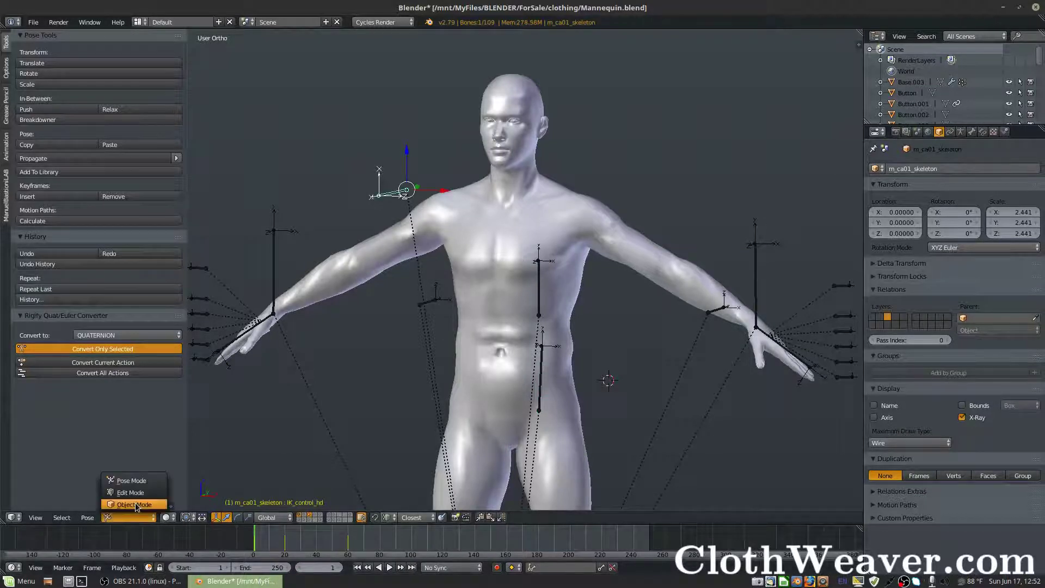
{"action": "left_click", "coordinate": [135, 505]}
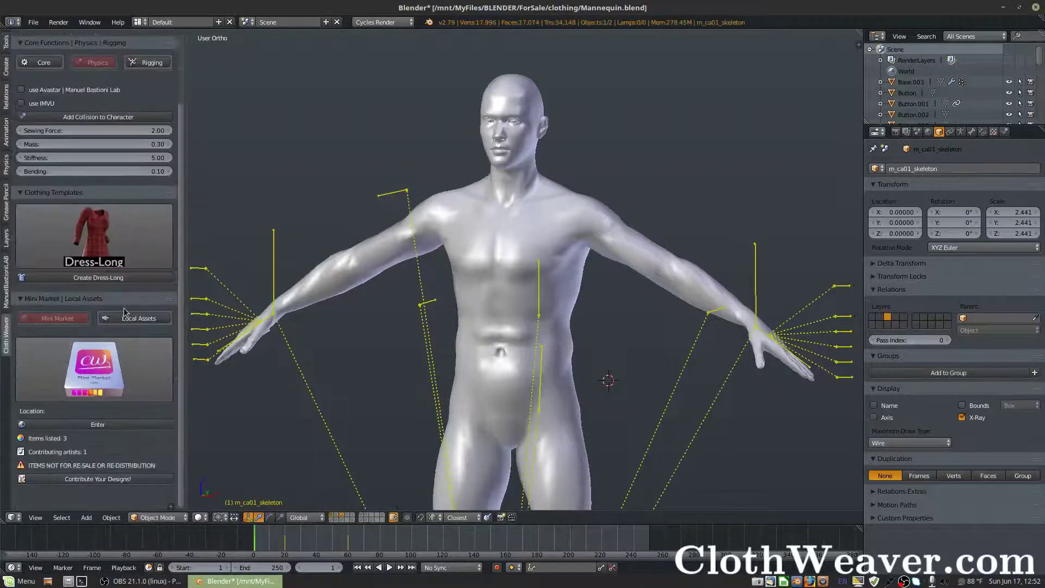
{"action": "scroll", "coordinate": [124, 312], "scroll_direction": "down", "scroll_amount": 5}
{"action": "scroll", "coordinate": [126, 305], "scroll_direction": "up", "scroll_amount": 5}
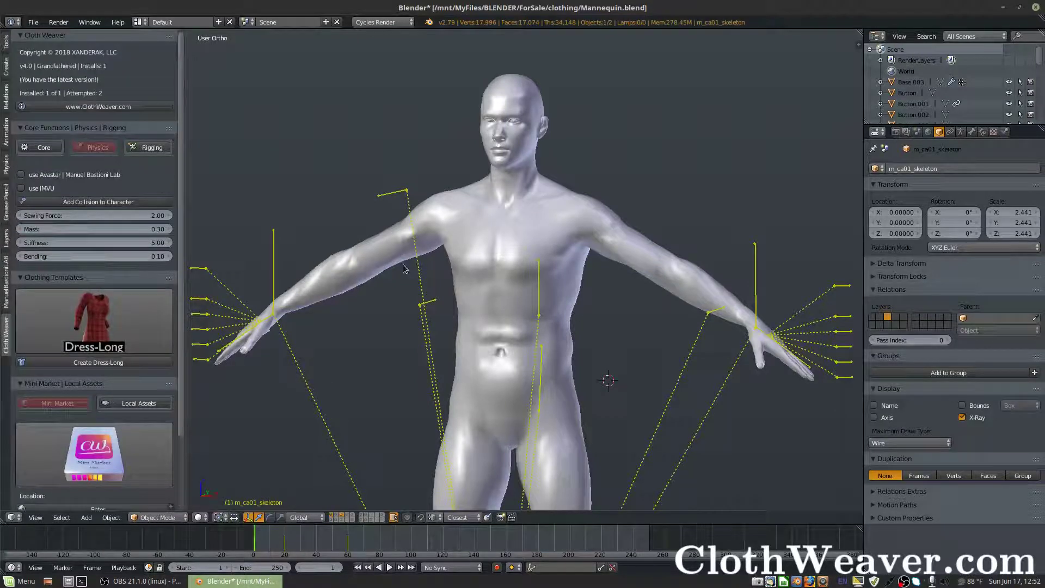
- Show the layer with the open short-sleeved shirt, keep the tank top layer hidden, and select the shirt
{"action": "left_click", "coordinate": [338, 517], "text": "shift"}
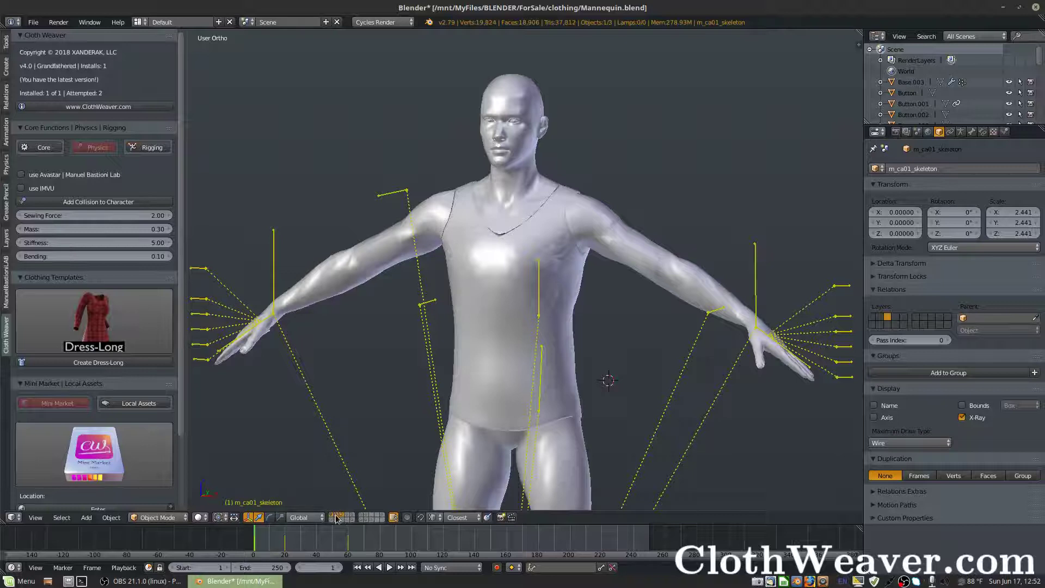
{"action": "left_click", "coordinate": [336, 517], "text": "shift"}
{"action": "left_click", "coordinate": [349, 517], "text": "shift"}
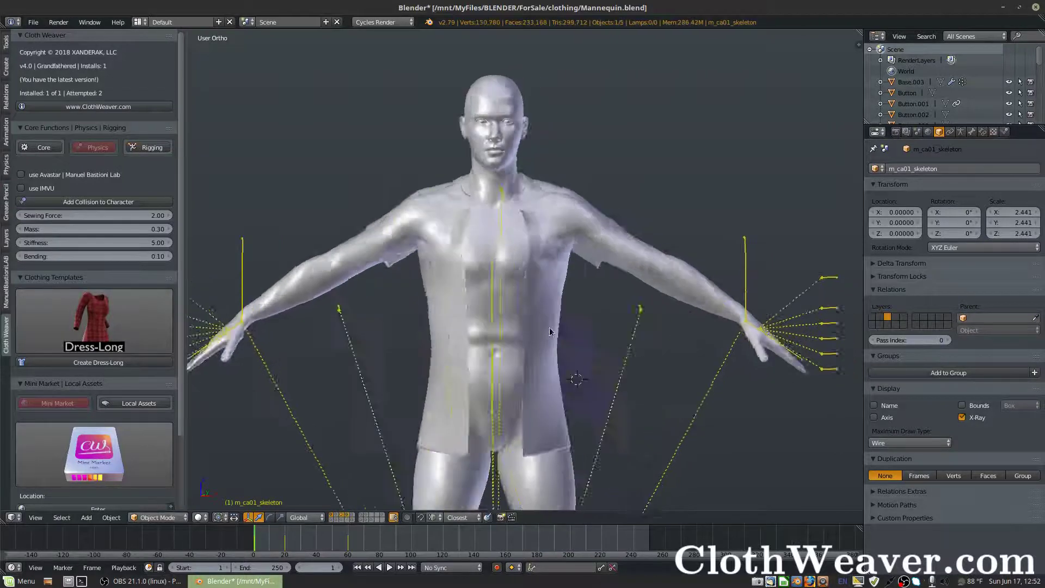
{"action": "middle_click_drag", "start_coordinate": [550, 328], "coordinate": [463, 243]}
{"action": "right_click", "coordinate": [566, 273]}
{"action": "scroll", "coordinate": [566, 272], "scroll_direction": "up", "scroll_amount": 3}
{"action": "scroll", "coordinate": [565, 273], "scroll_direction": "up", "scroll_amount": 3}
{"action": "middle_click_drag", "start_coordinate": [567, 274], "coordinate": [476, 279]}
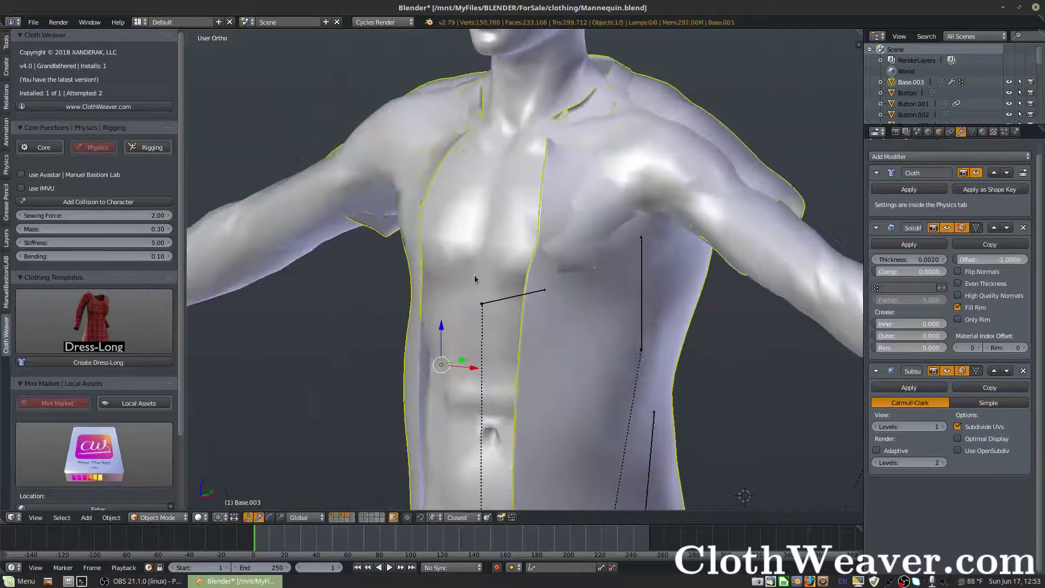
- Examine the shirt alone and over the mannequin by hiding and reshowing the body and skeleton layers
{"action": "left_click", "coordinate": [345, 516], "text": "shift"}
{"action": "middle_click_drag", "start_coordinate": [531, 416], "coordinate": [605, 362]}
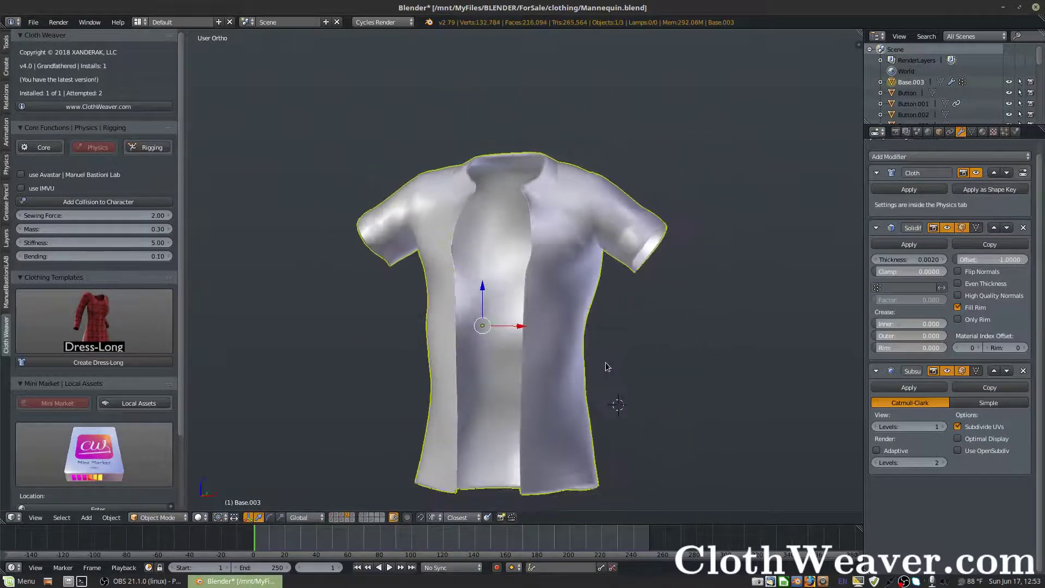
{"action": "left_click", "coordinate": [334, 517], "text": "shift"}
{"action": "middle_click_drag", "start_coordinate": [490, 376], "coordinate": [625, 175]}
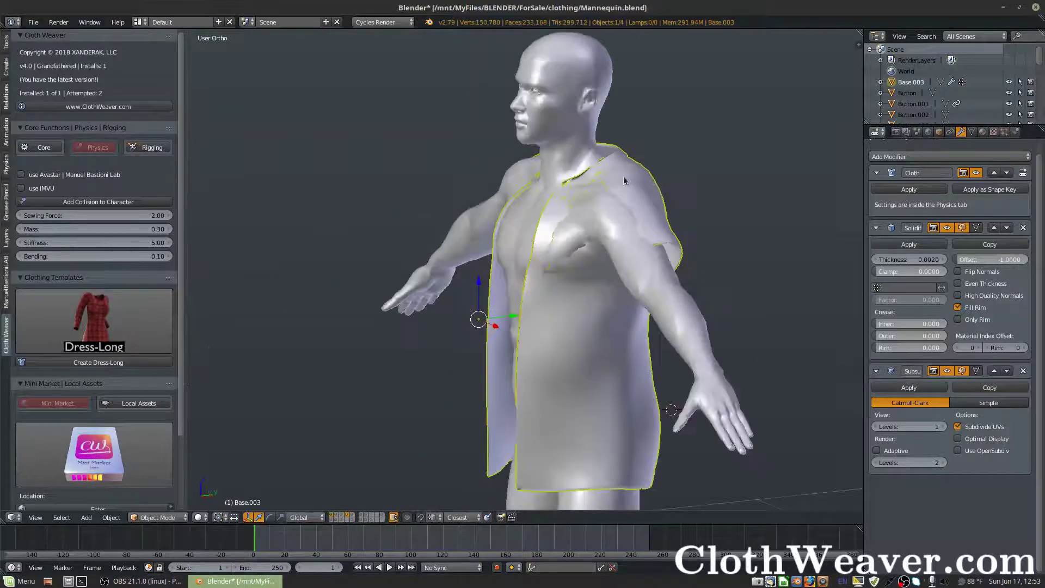
{"action": "scroll", "coordinate": [648, 170], "scroll_direction": "up", "scroll_amount": 4}
{"action": "middle_click_drag", "start_coordinate": [534, 269], "coordinate": [586, 233]}
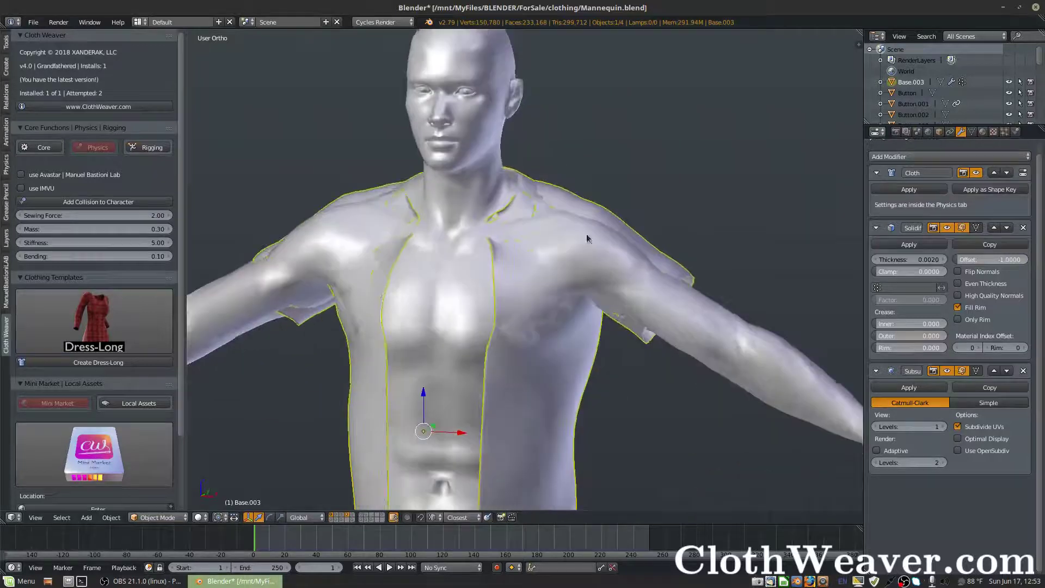
{"action": "middle_click_drag", "start_coordinate": [437, 252], "coordinate": [382, 283]}
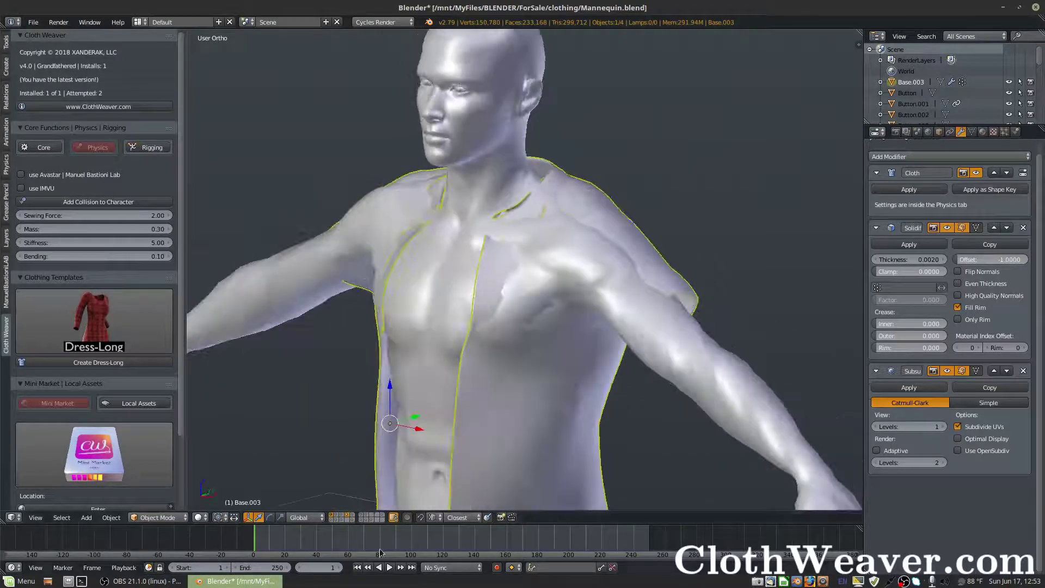
{"action": "left_click", "coordinate": [344, 517], "text": "shift"}
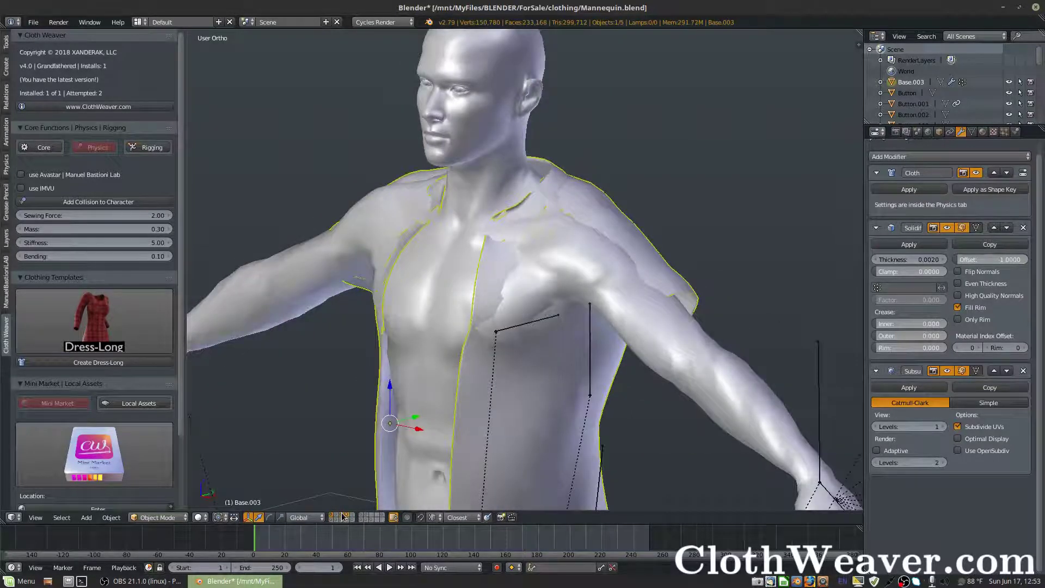
{"action": "scroll", "coordinate": [522, 327], "scroll_direction": "down", "scroll_amount": 5}
{"action": "middle_click_drag", "start_coordinate": [534, 343], "coordinate": [560, 345]}
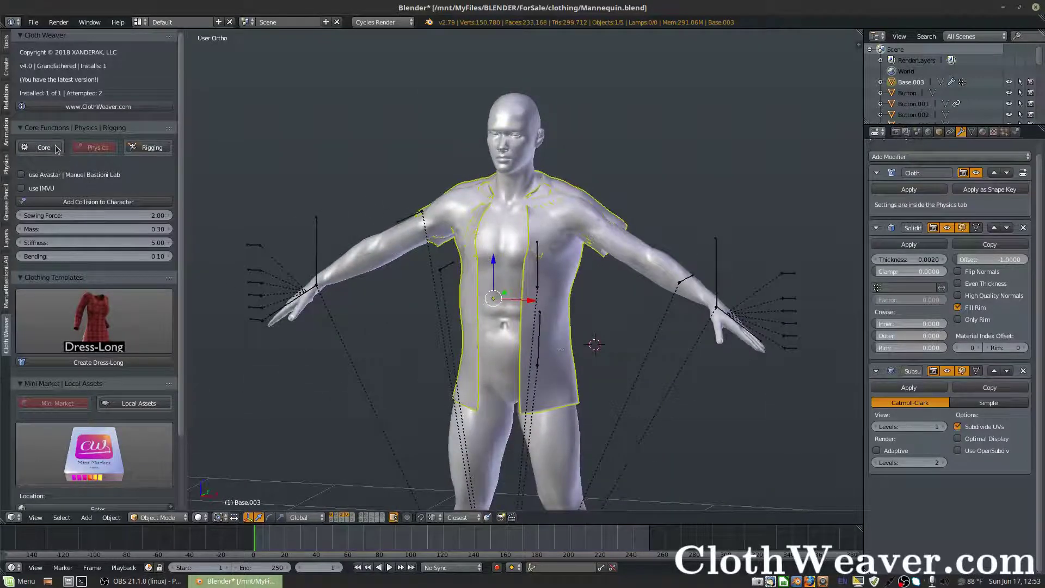
- Open Cloth Weaver's Rigging functions and define the selected shirt Base.003 as the clothing
{"action": "key", "text": "KP_Add"}
{"action": "key", "text": "KP_Add"}
{"action": "left_click", "coordinate": [152, 150]}
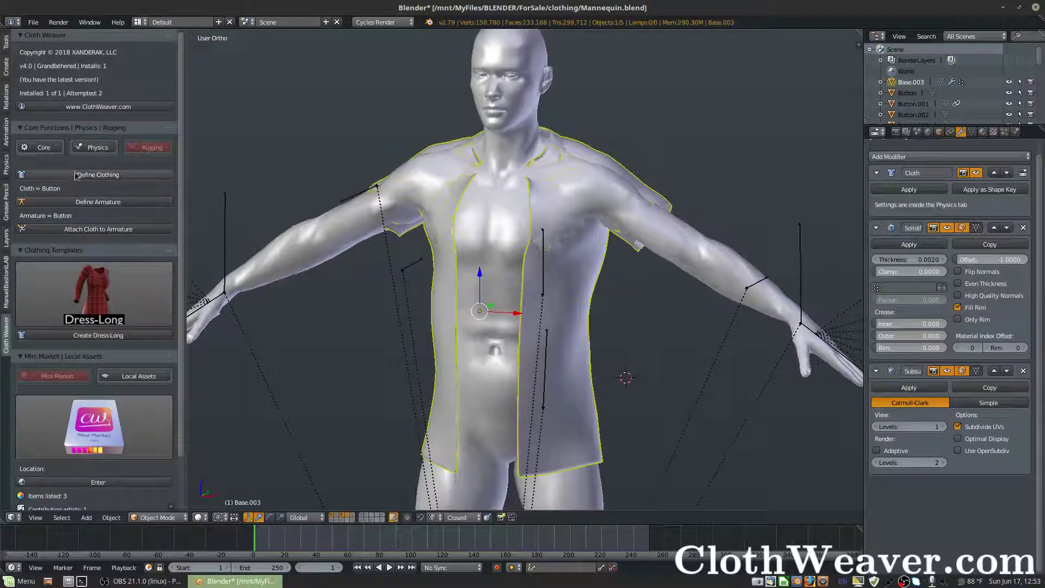
{"action": "key", "text": "a"}
{"action": "right_click", "coordinate": [582, 287]}
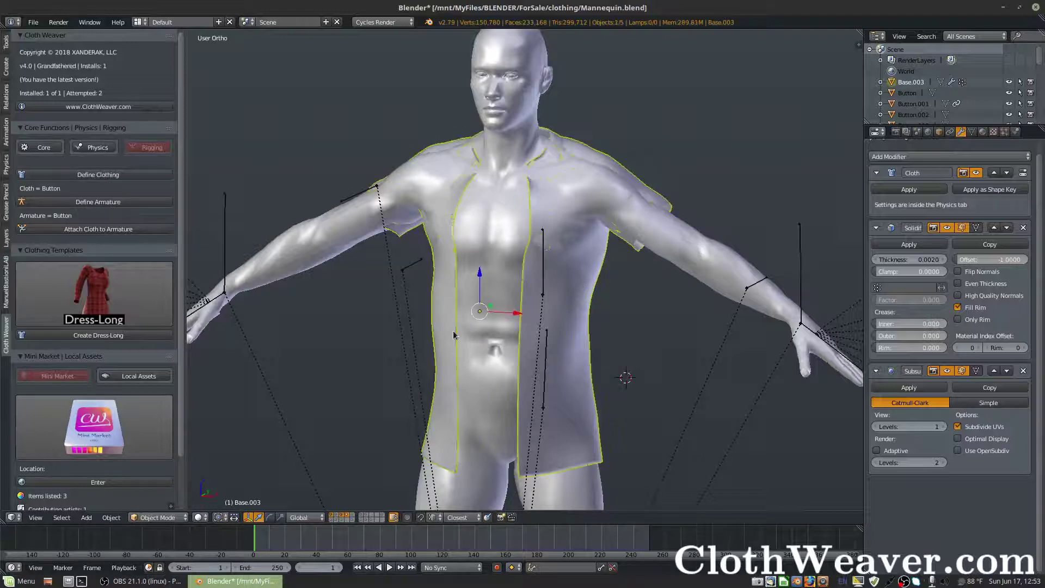
{"action": "left_click", "coordinate": [111, 175]}
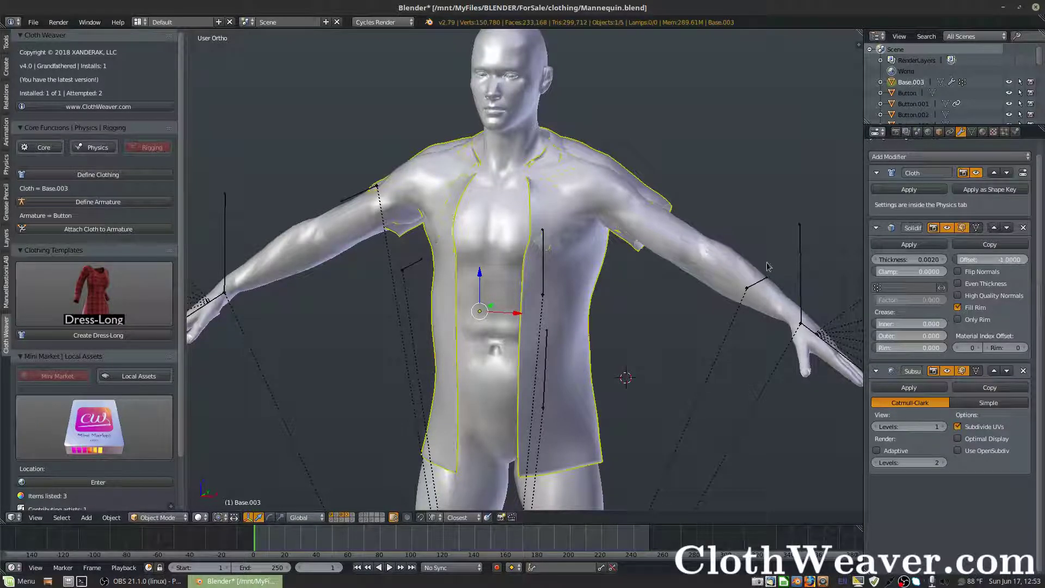
- Define m_ca01_skeleton as the armature and attach the shirt to it
{"action": "right_click", "coordinate": [800, 245]}
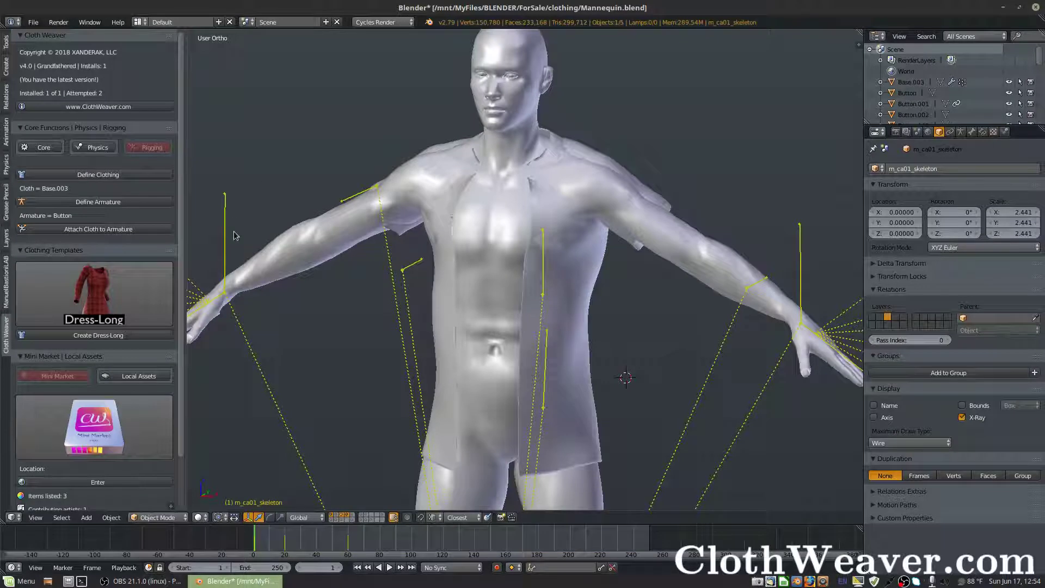
{"action": "left_click", "coordinate": [105, 202]}
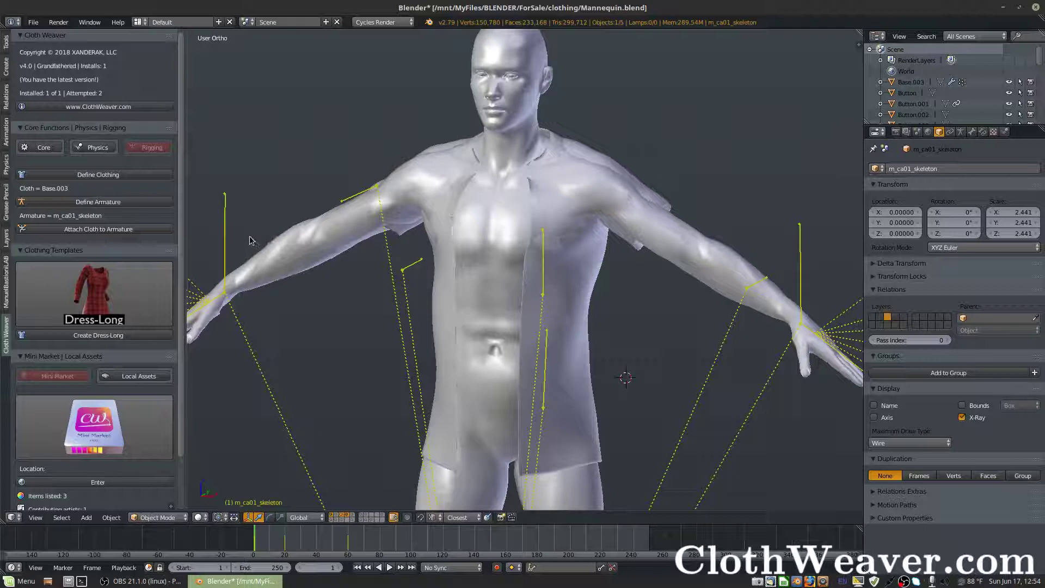
{"action": "right_click", "coordinate": [447, 252]}
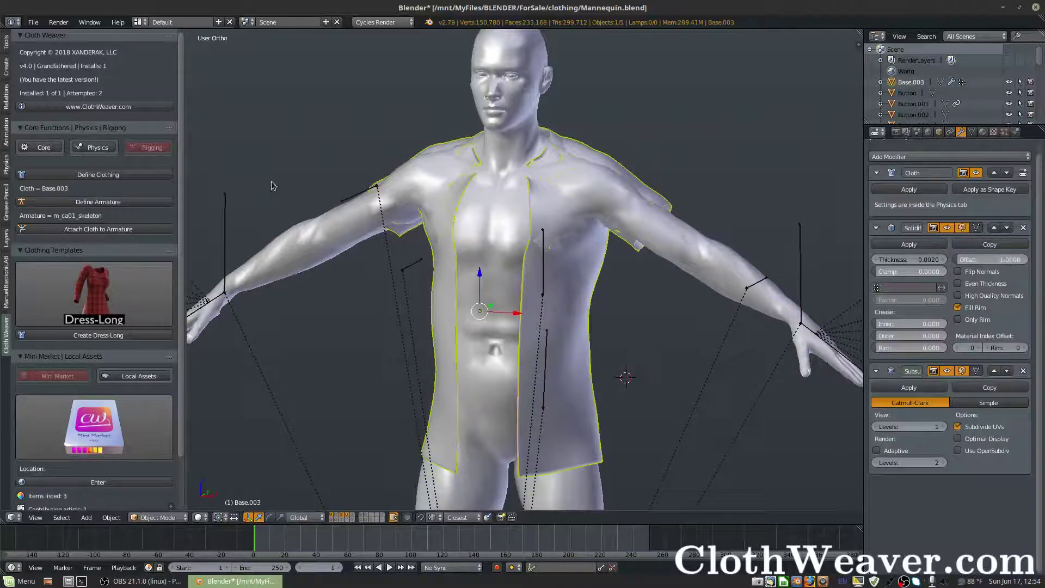
{"action": "left_click", "coordinate": [105, 229]}
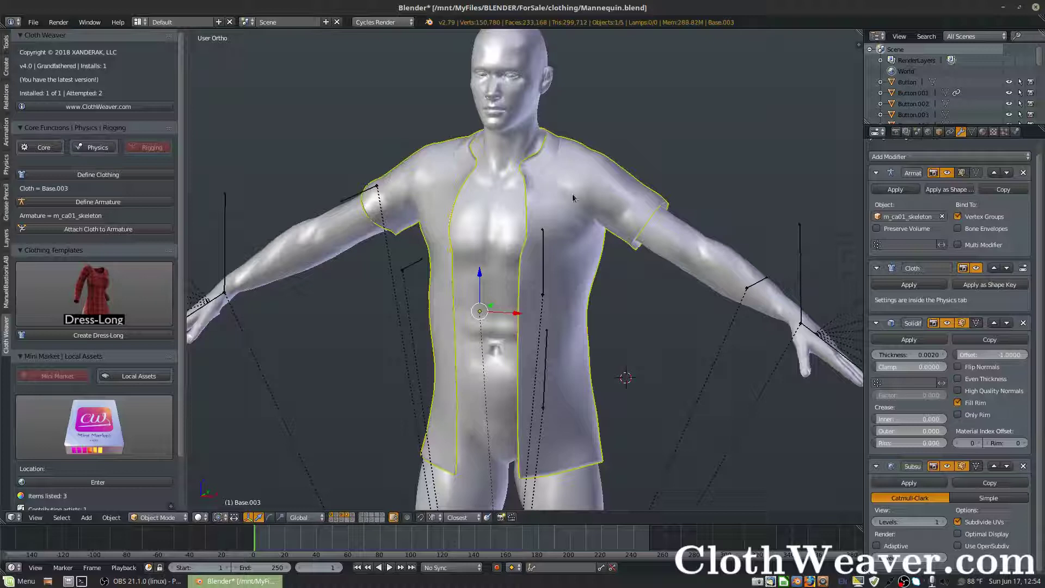
{"action": "mouse_move", "coordinate": [573, 194]}
{"action": "middle_mouse_down"}
{"action": "mouse_move", "coordinate": [523, 191]}
{"action": "mouse_move", "coordinate": [574, 187]}
{"action": "middle_mouse_up"}
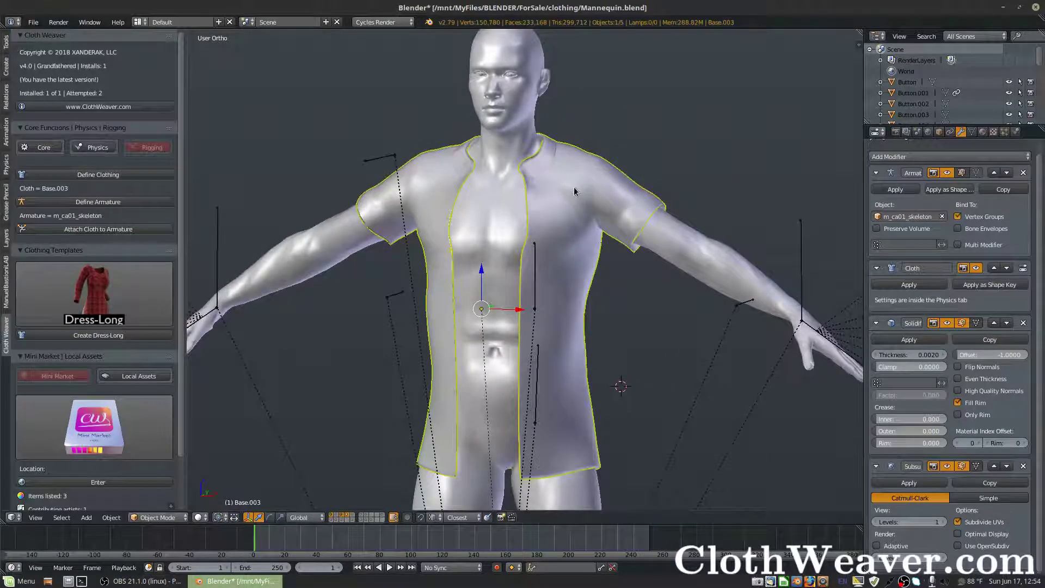
- Test-rotate the upper spine control bone in Pose Mode to check how the attached shirt follows, and cancel the rotation
{"action": "right_click", "coordinate": [535, 276]}
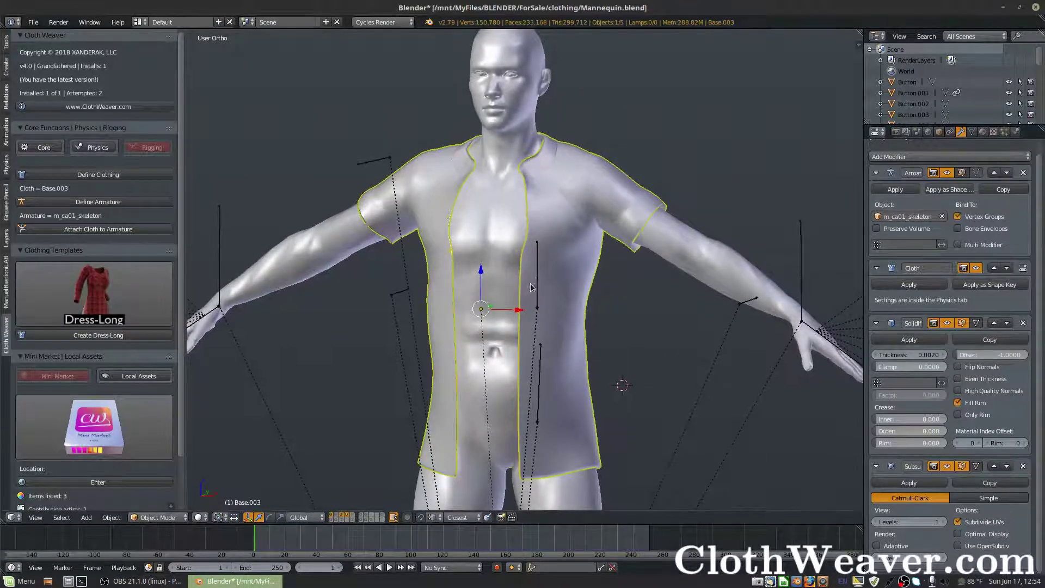
{"action": "key", "text": "ctrl+Tab"}
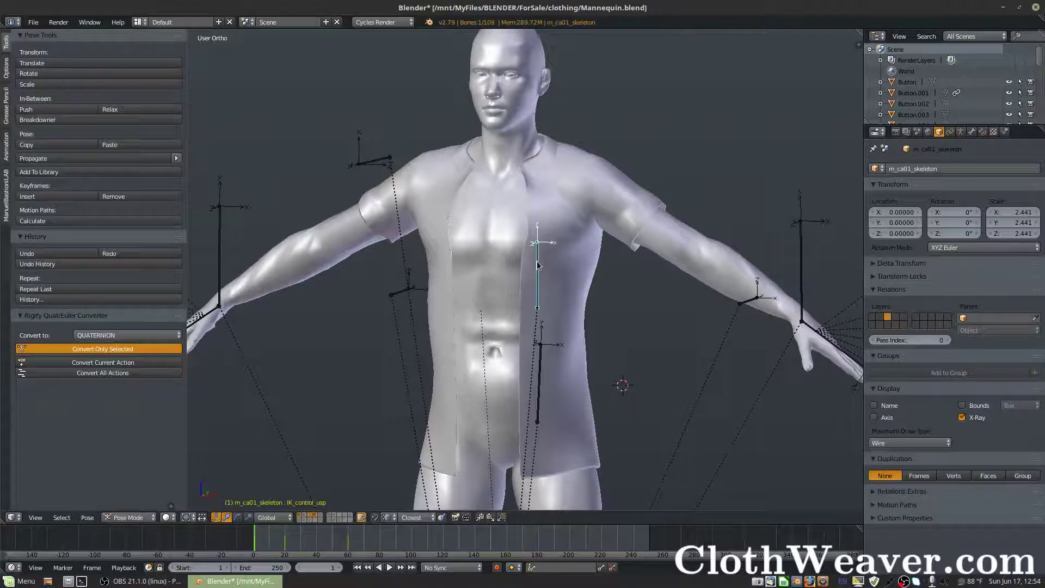
{"action": "key", "text": "r"}
{"action": "key", "text": "r"}
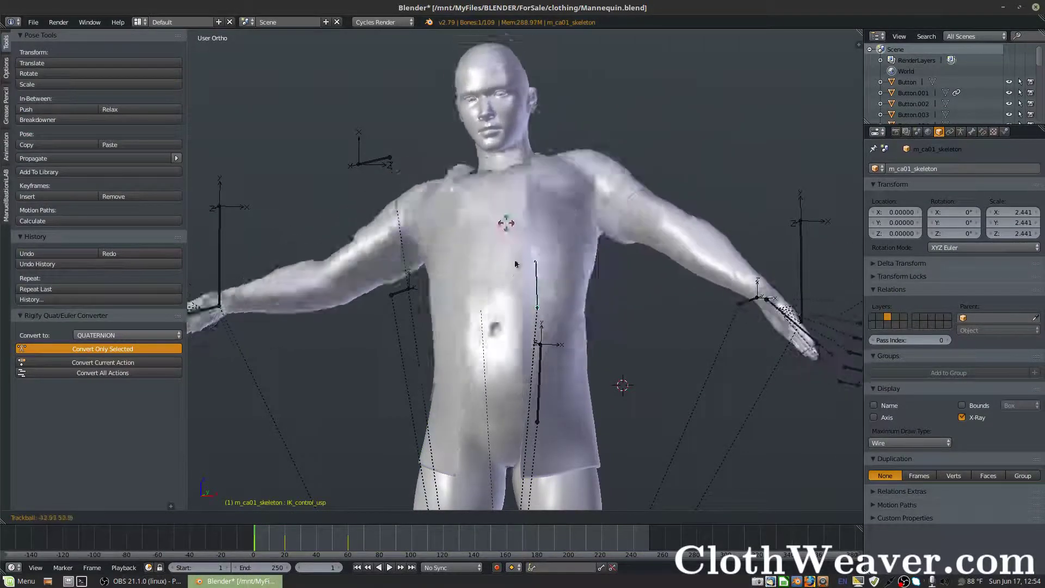
{"action": "key", "text": "Escape"}
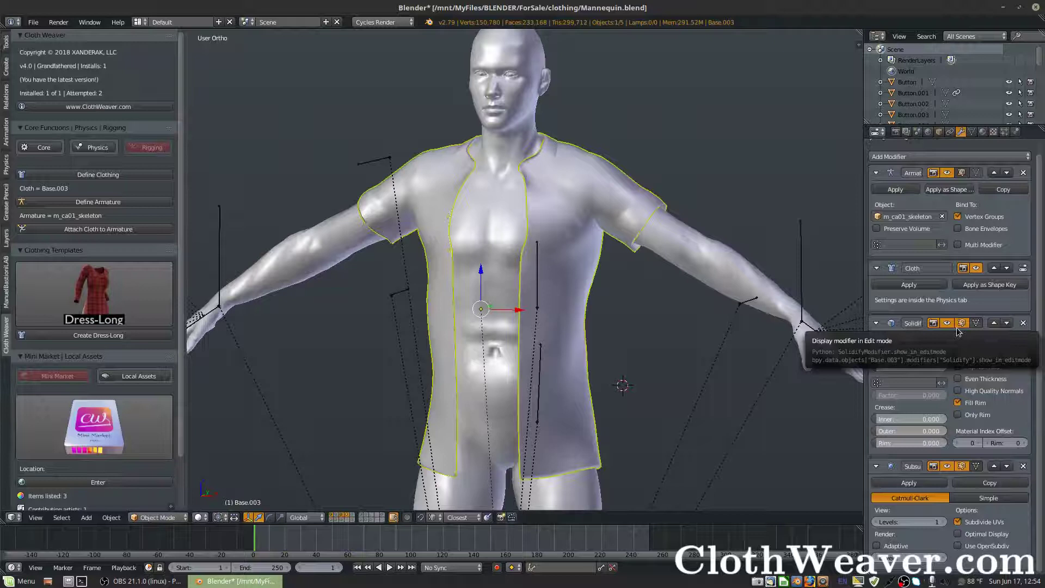
- Raise the mannequin body's viewport subdivision by one level and reselect the shirt
{"action": "scroll", "coordinate": [914, 204], "scroll_direction": "up", "scroll_amount": 1}
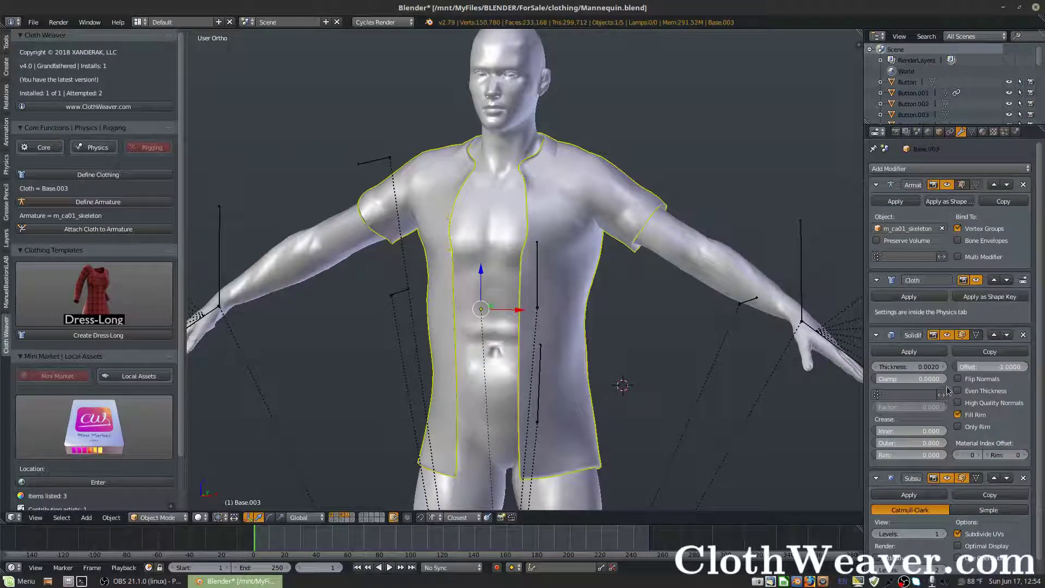
{"action": "mouse_move", "coordinate": [656, 222]}
{"action": "middle_mouse_down"}
{"action": "mouse_move", "coordinate": [638, 220]}
{"action": "mouse_move", "coordinate": [653, 234]}
{"action": "middle_mouse_up"}
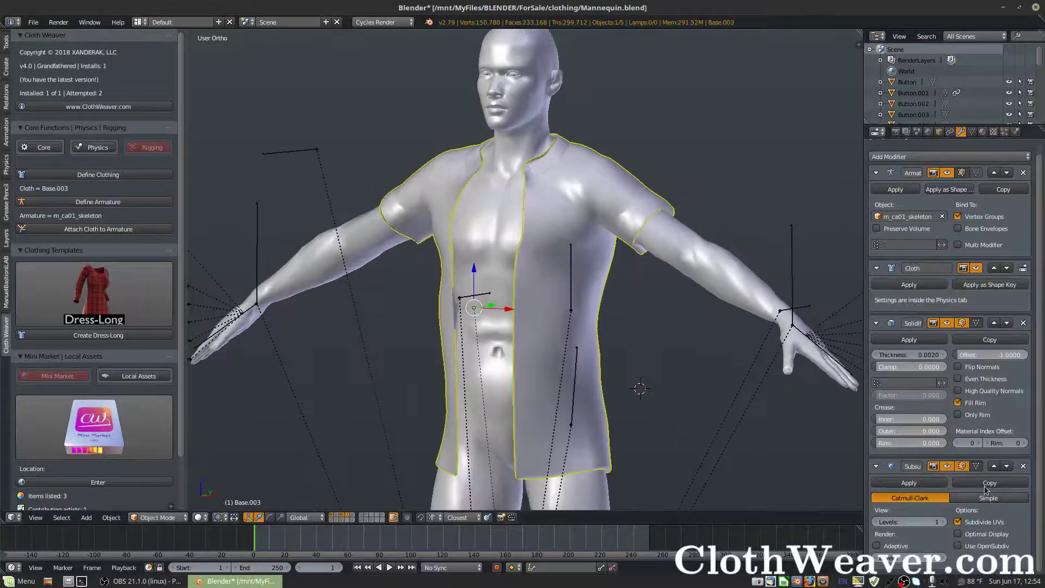
{"action": "middle_click_drag", "start_coordinate": [649, 320], "coordinate": [645, 303]}
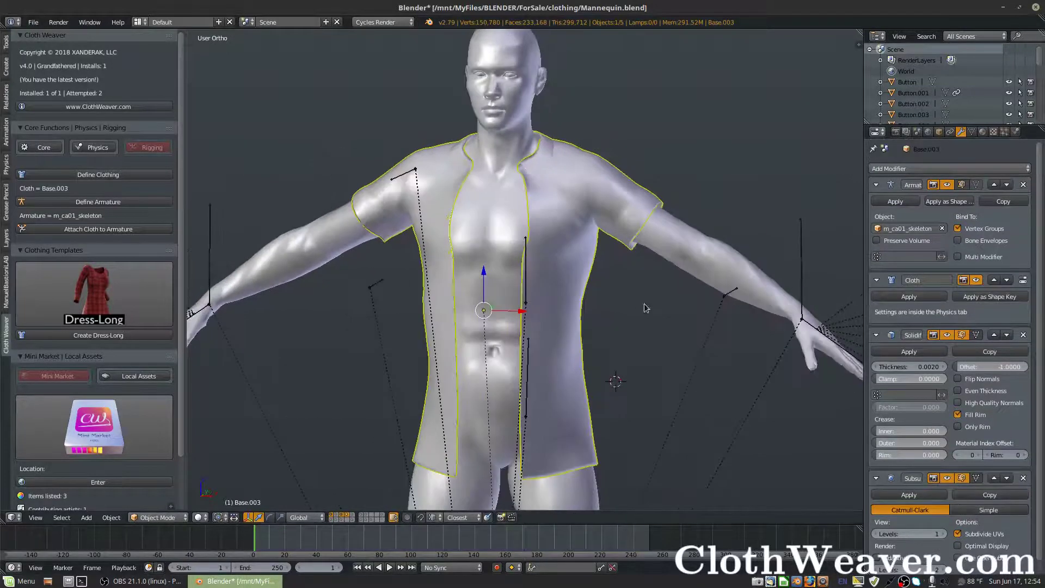
{"action": "right_click", "coordinate": [652, 227]}
{"action": "left_click", "coordinate": [945, 451]}
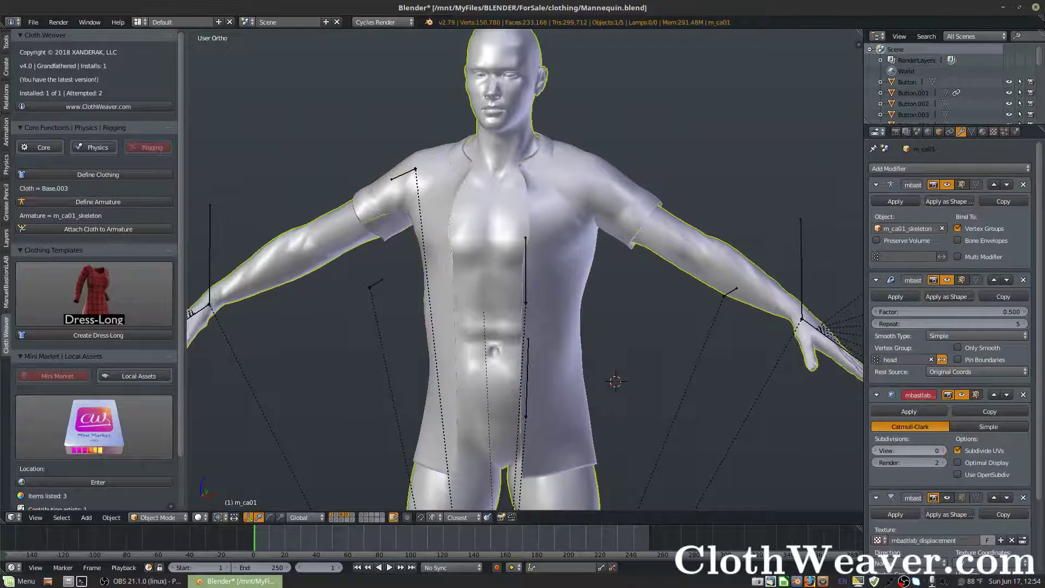
{"action": "right_click", "coordinate": [611, 165]}
{"action": "middle_click_drag", "start_coordinate": [661, 234], "coordinate": [681, 239]}
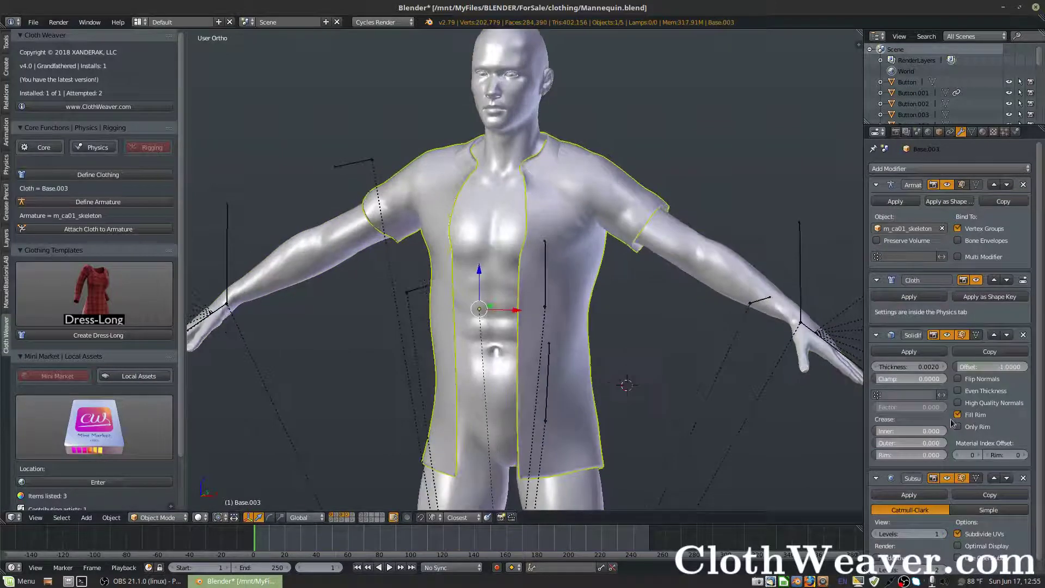
- Scrub through the animation to check how the attached shirt follows the body, and return to frame 1
{"action": "scroll", "coordinate": [962, 459], "scroll_direction": "down", "scroll_amount": 1}
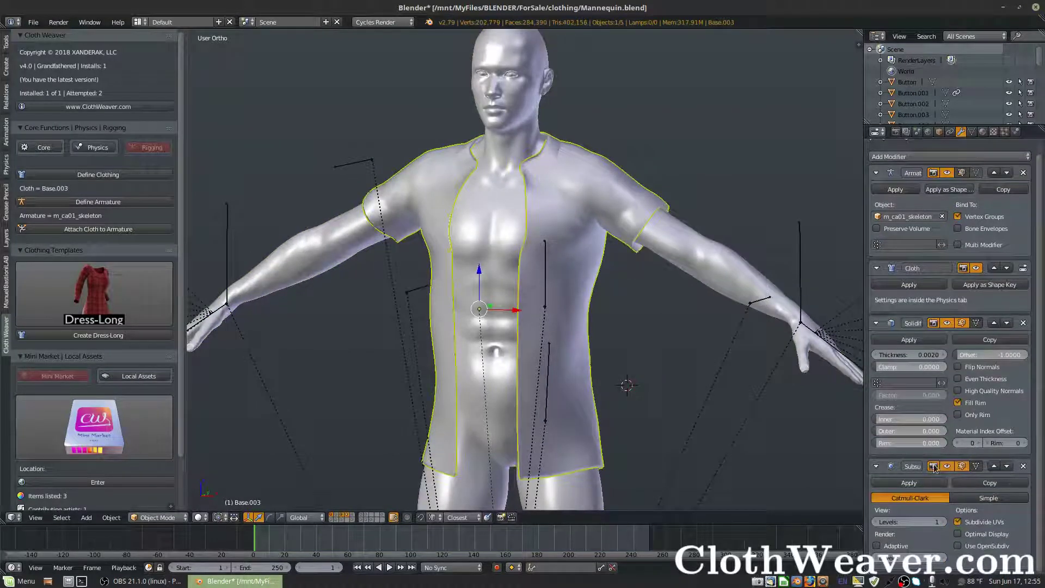
{"action": "scroll", "coordinate": [935, 469], "scroll_direction": "up", "scroll_amount": 1}
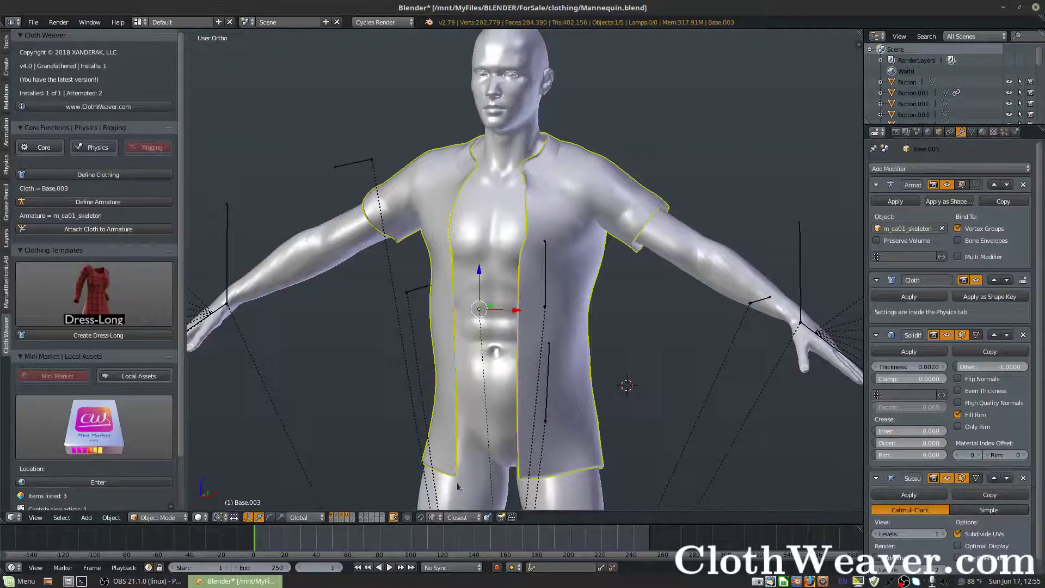
{"action": "key", "text": "alt+a"}
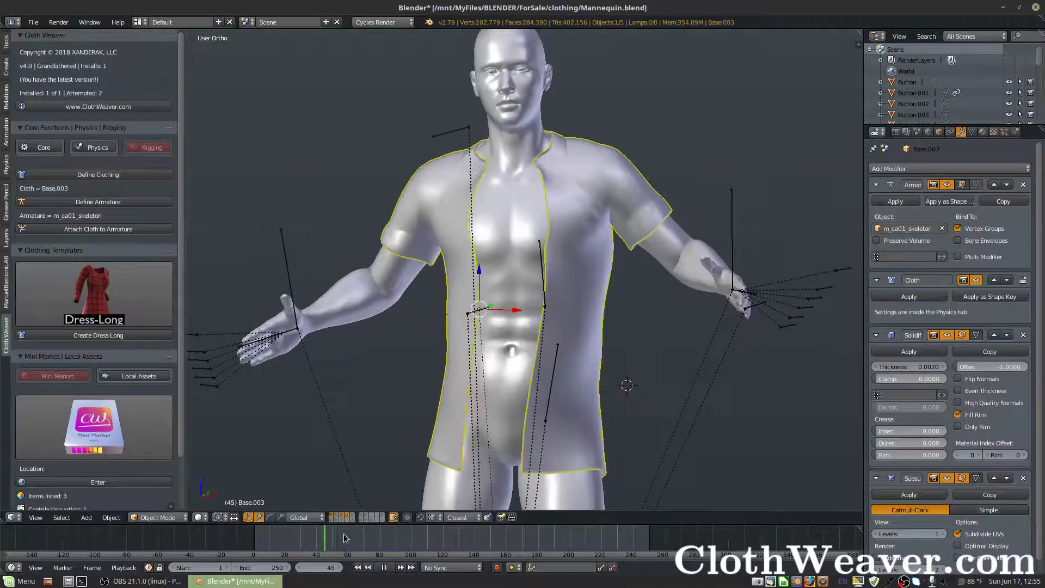
{"action": "key", "text": "alt+a"}
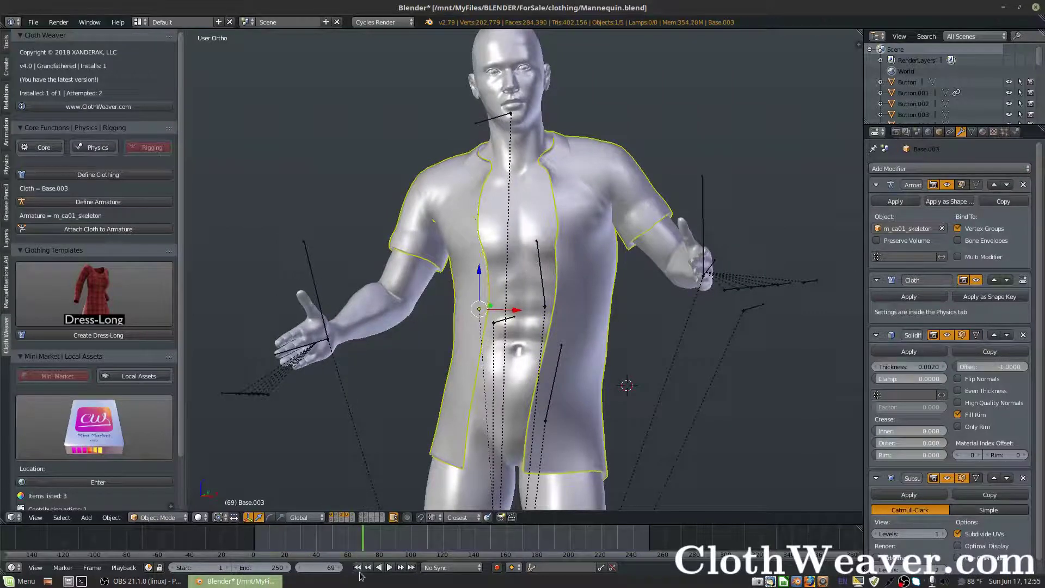
{"action": "left_click", "coordinate": [357, 567]}
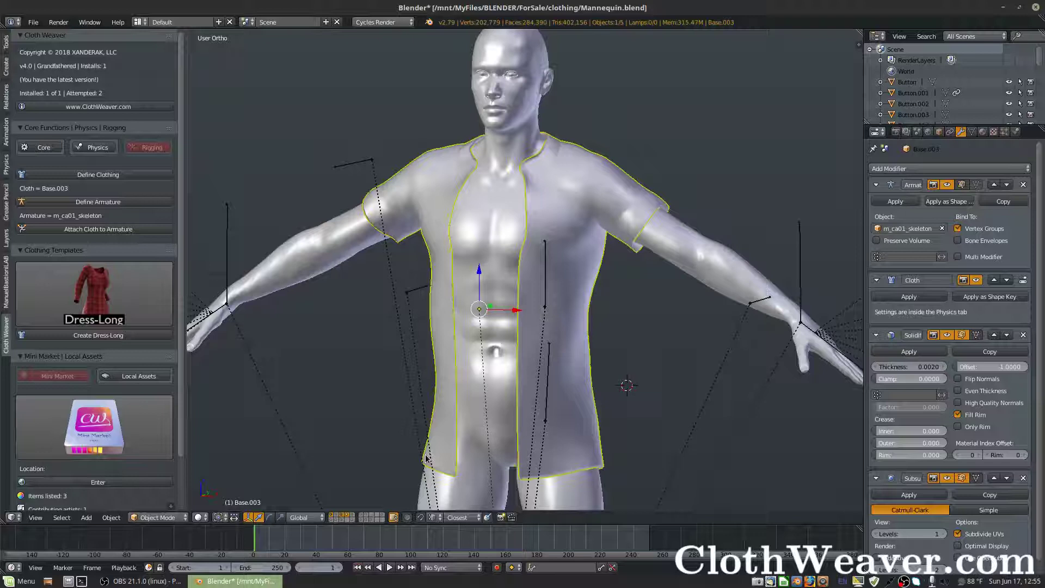
- Play the animation to run the shirt's cloth simulation up to about frame 52, opening its physics settings while it runs
{"action": "middle_click_drag", "start_coordinate": [427, 459], "coordinate": [587, 243]}
{"action": "middle_click_drag", "start_coordinate": [524, 256], "coordinate": [323, 486]}
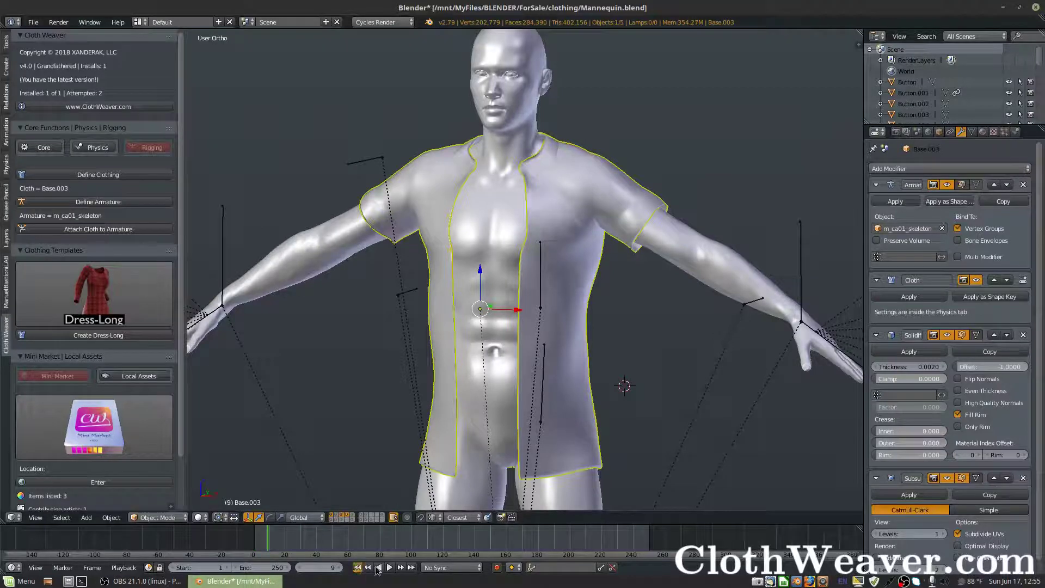
{"action": "left_click", "coordinate": [390, 567]}
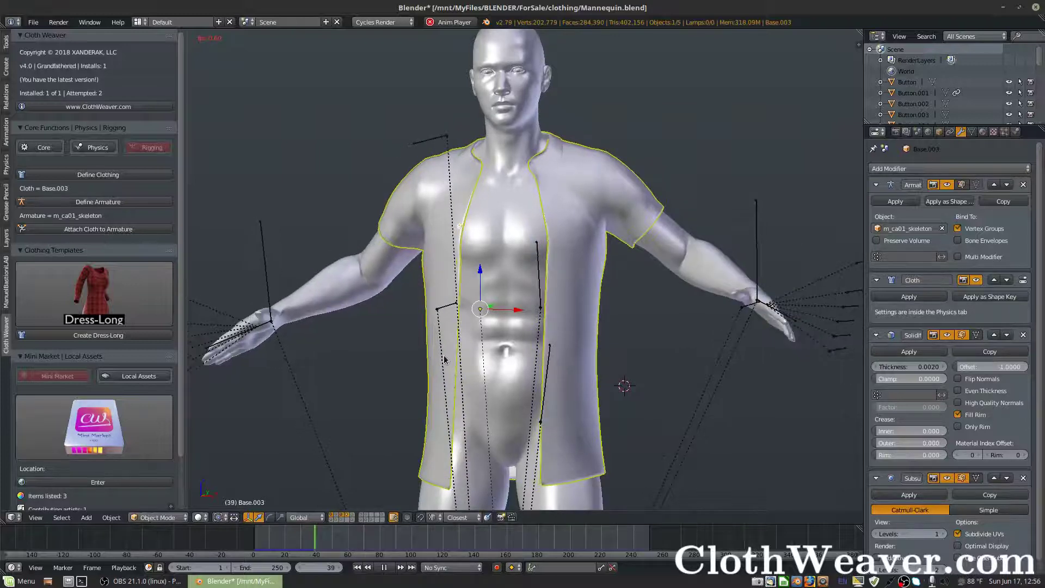
{"action": "left_click", "coordinate": [1016, 133]}
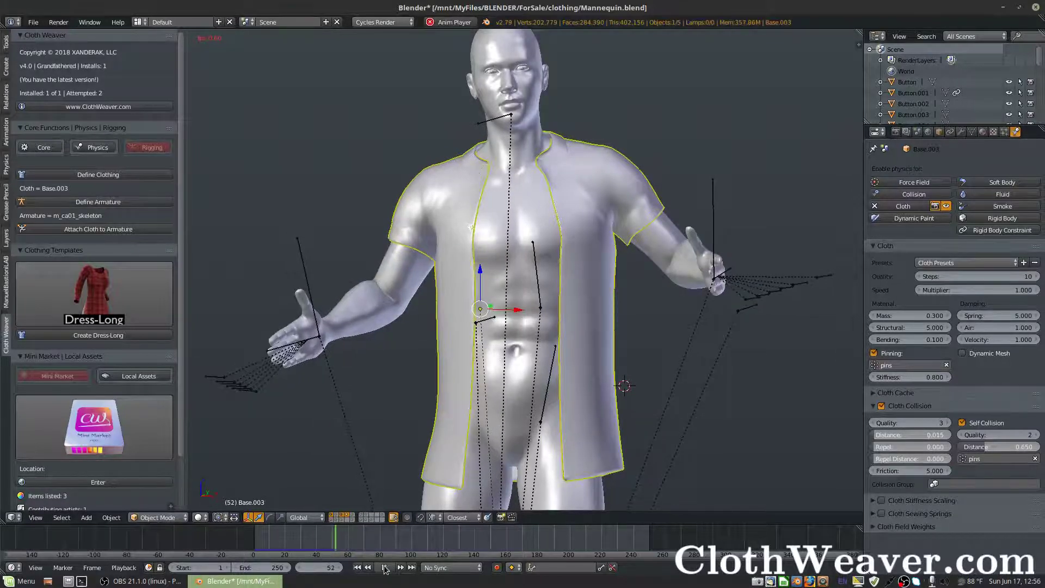
{"action": "left_click", "coordinate": [384, 568]}
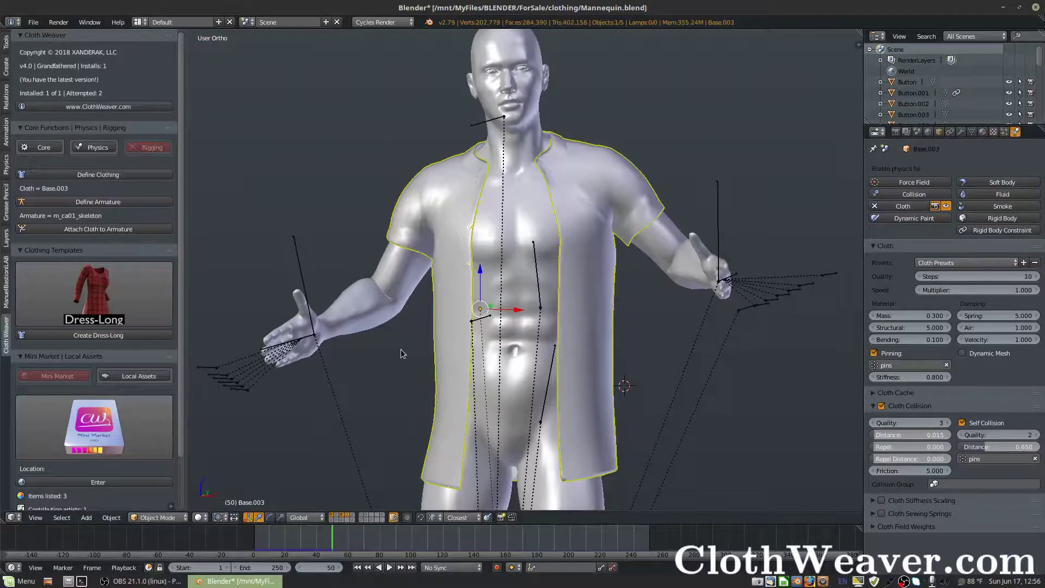
- Convert the shirt's current cloth simulation cache to a bake
{"action": "middle_click_drag", "start_coordinate": [401, 348], "coordinate": [454, 349]}
{"action": "middle_click_drag", "start_coordinate": [396, 344], "coordinate": [343, 294]}
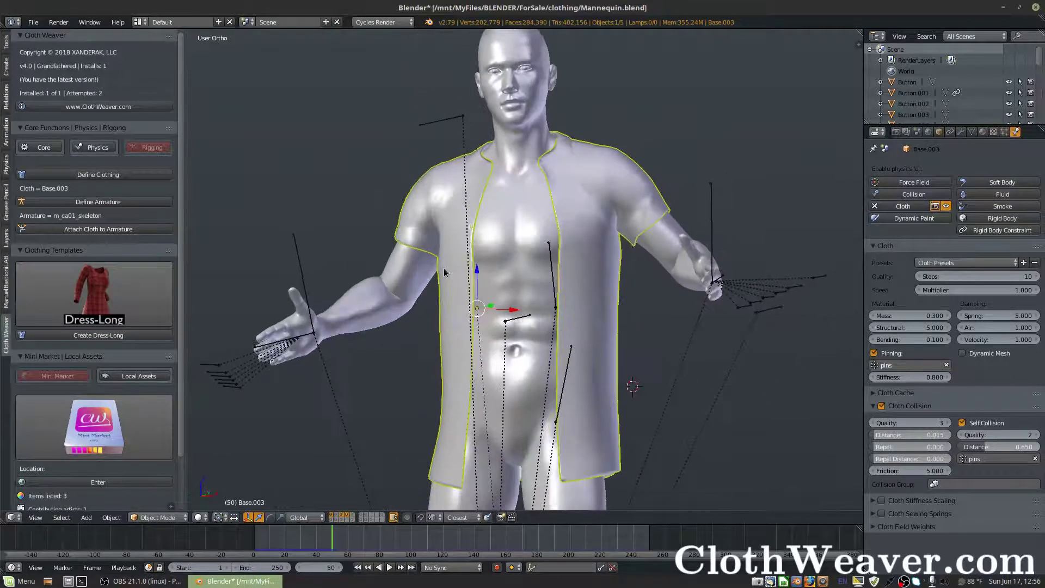
{"action": "left_click", "coordinate": [962, 132]}
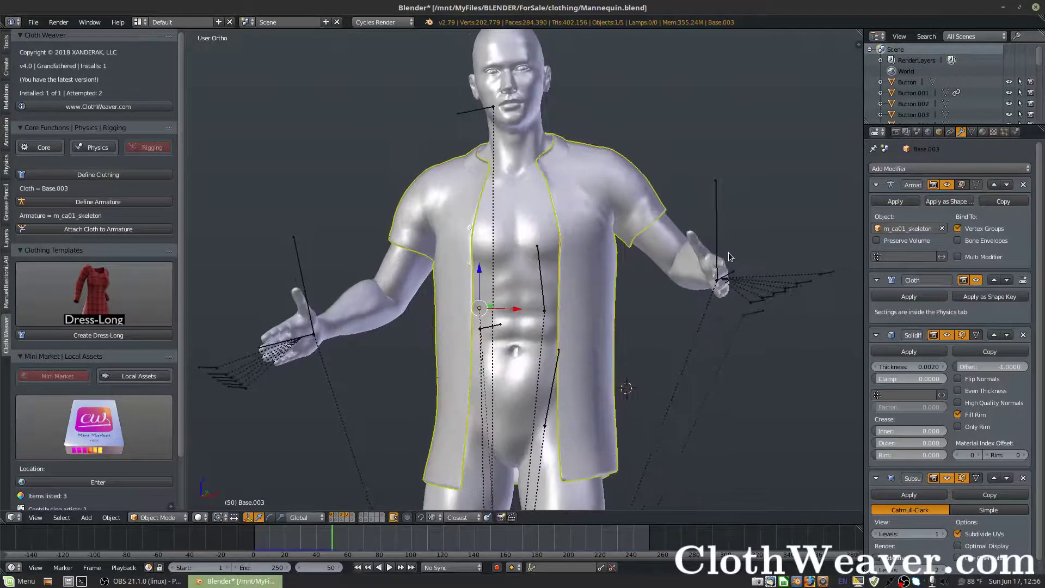
{"action": "left_click", "coordinate": [1016, 133]}
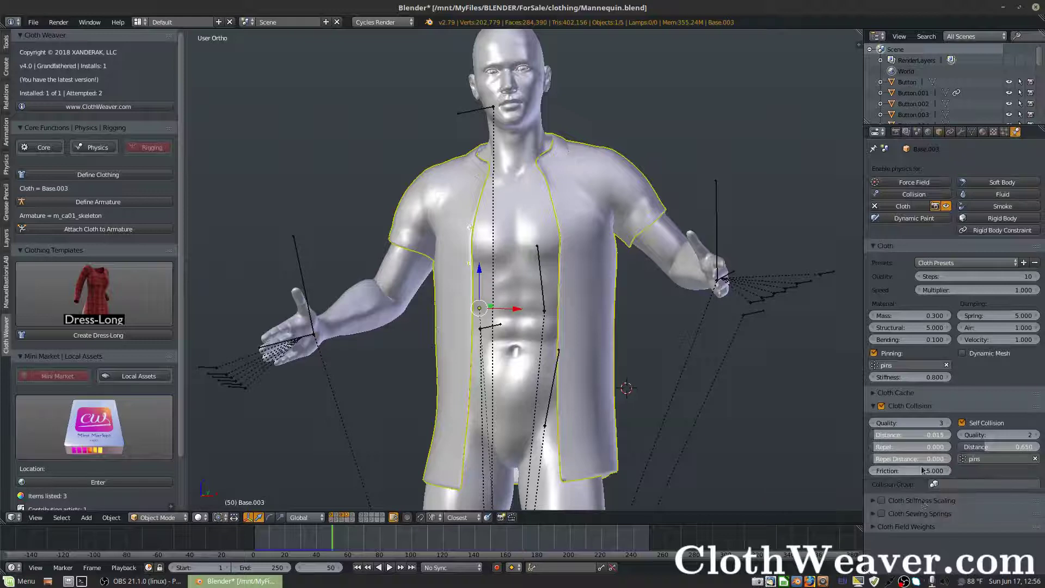
{"action": "left_click", "coordinate": [897, 393]}
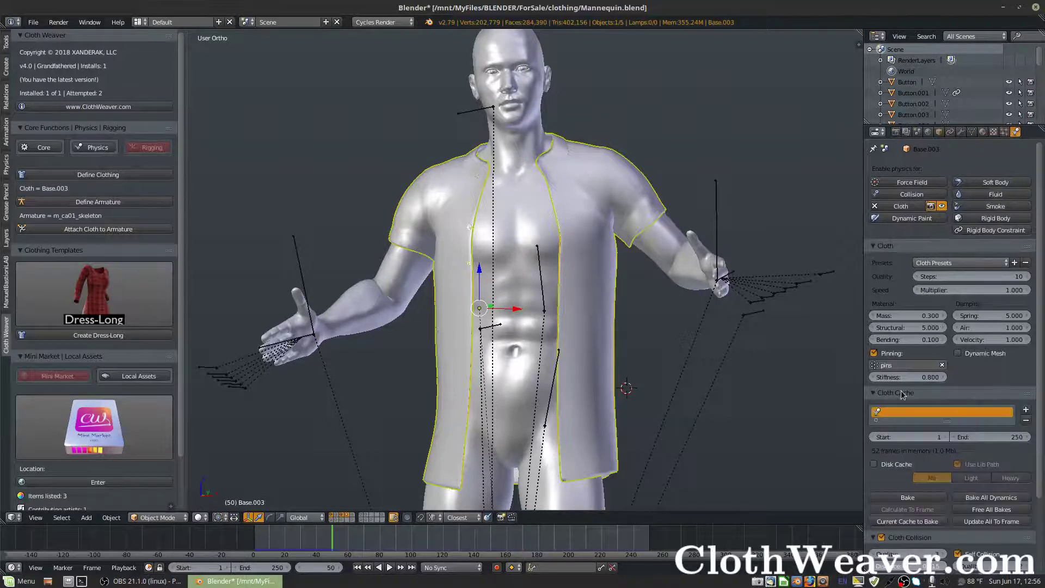
{"action": "left_click", "coordinate": [913, 521]}
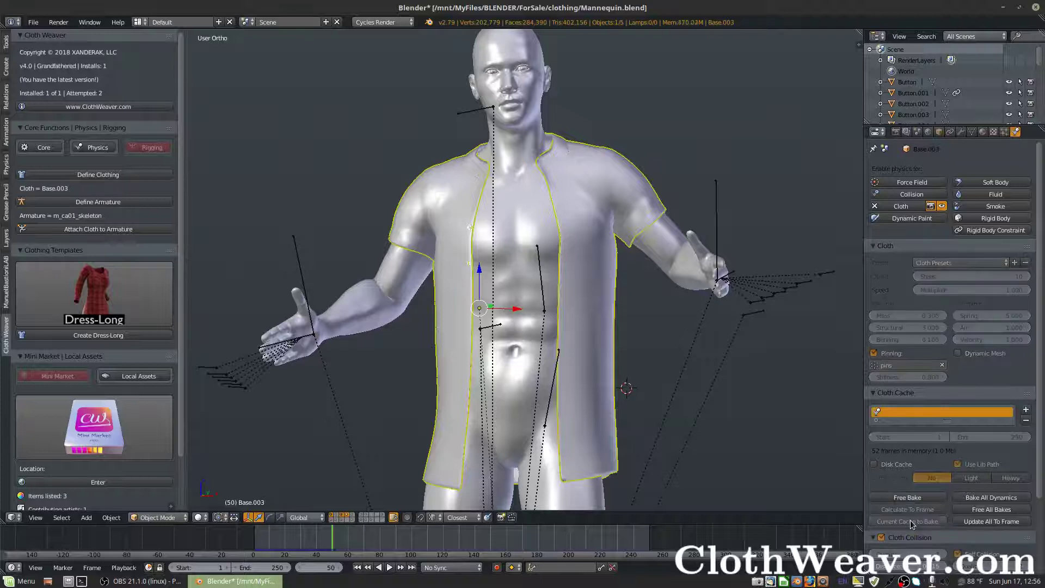
- Scrub through the baked frames to check the shirt's simulated motion, and return to frame 1
{"action": "left_click", "coordinate": [298, 544]}
{"action": "key", "text": "alt+a"}
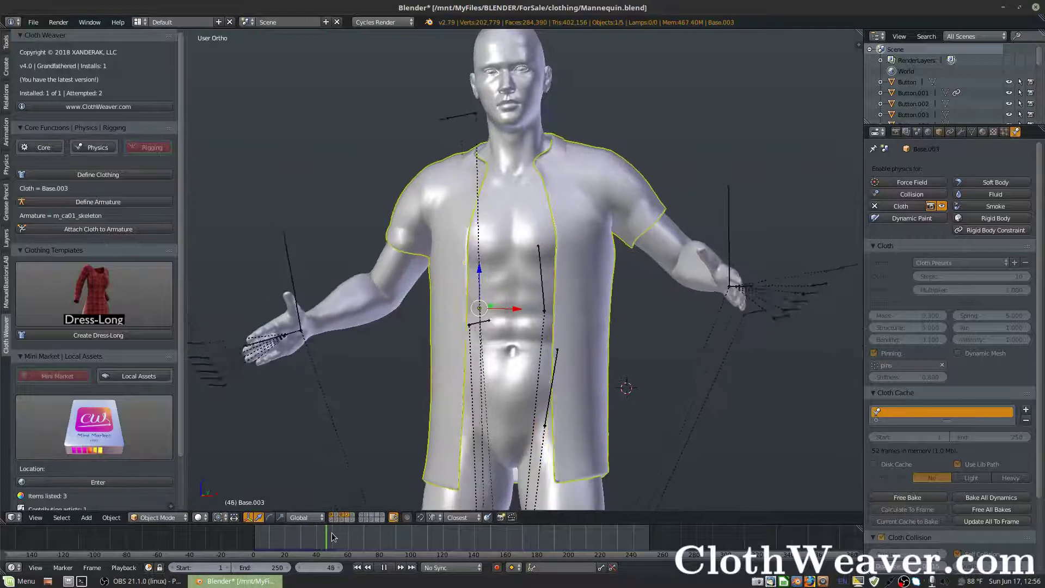
{"action": "key", "text": "alt+a"}
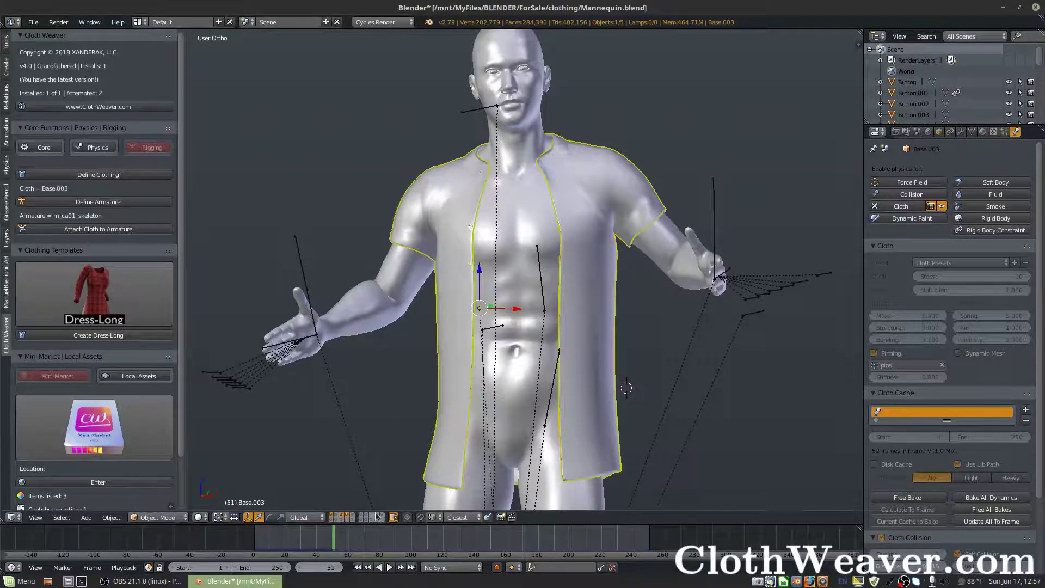
{"action": "key", "text": "shift+Left"}
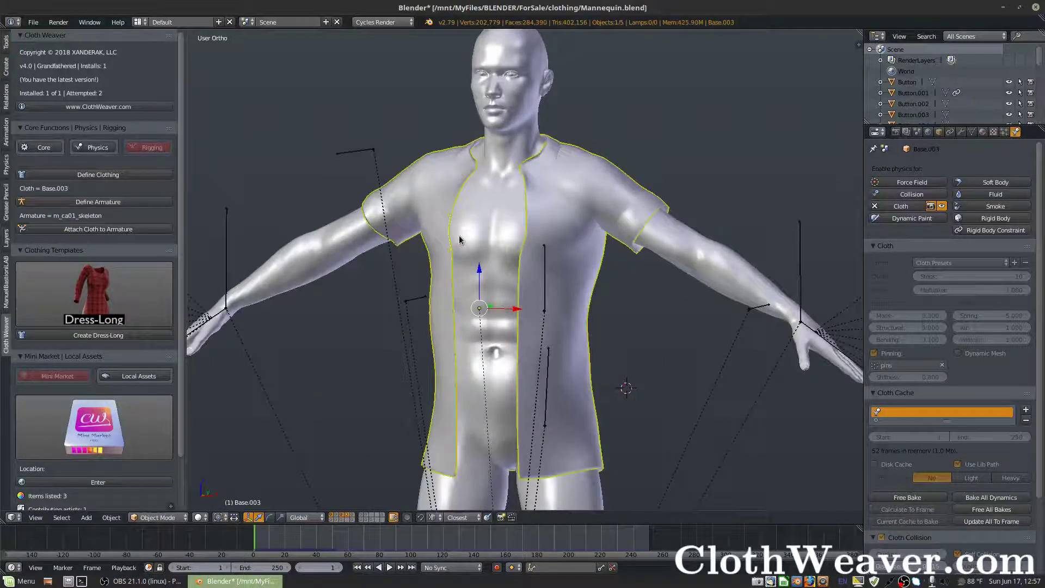
- Duplicate the shirt in place, move the copy to layer 14 and display only that layer
{"action": "key", "text": "shift+d"}
{"action": "key", "text": "Escape"}
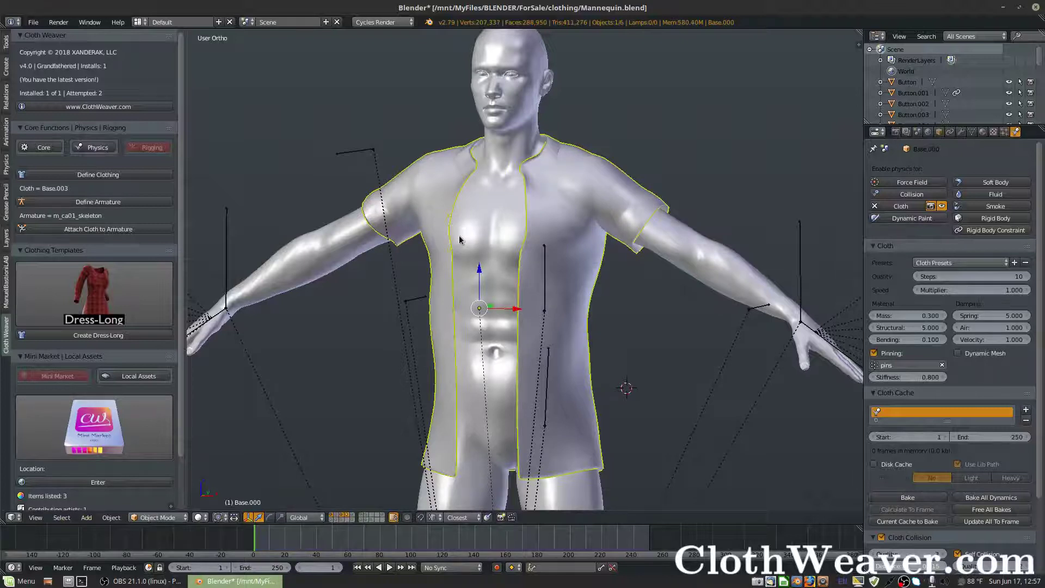
{"action": "key", "text": "m"}
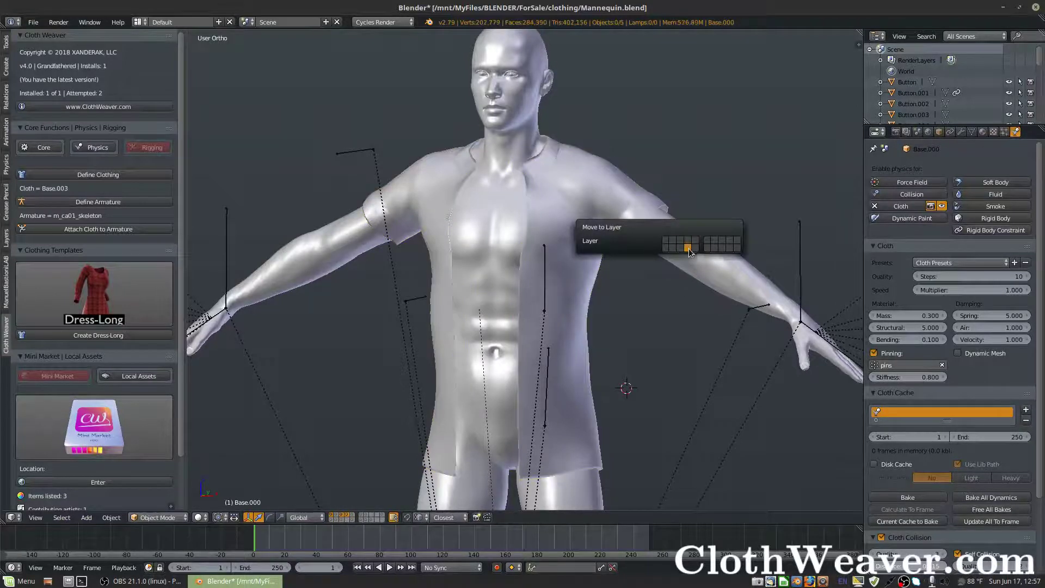
{"action": "left_click", "coordinate": [688, 248]}
{"action": "key", "text": "2"}
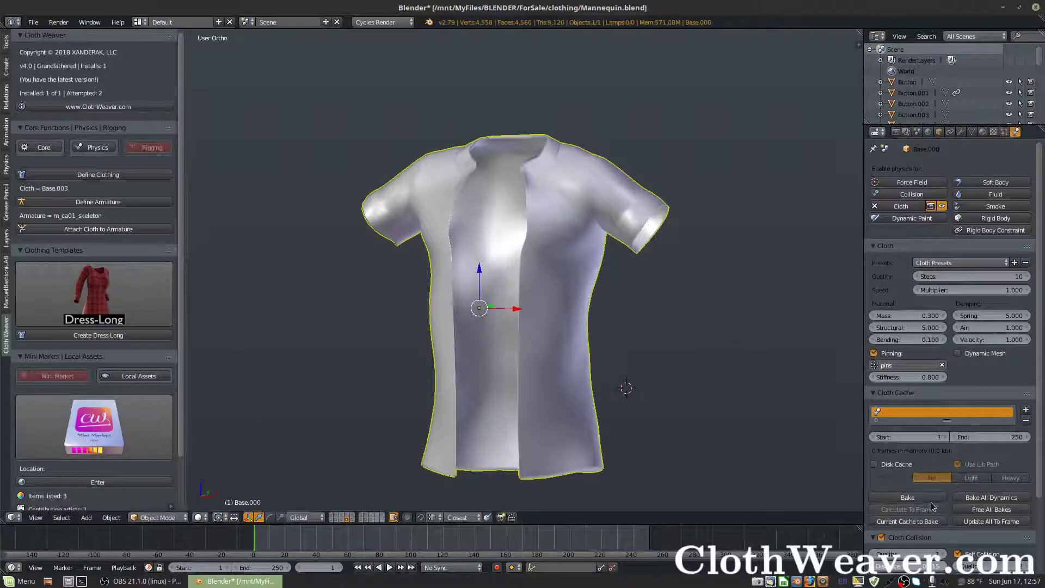
- Remove the cloth physics from the duplicate shirt and review its remaining modifiers
{"action": "left_click", "coordinate": [912, 207]}
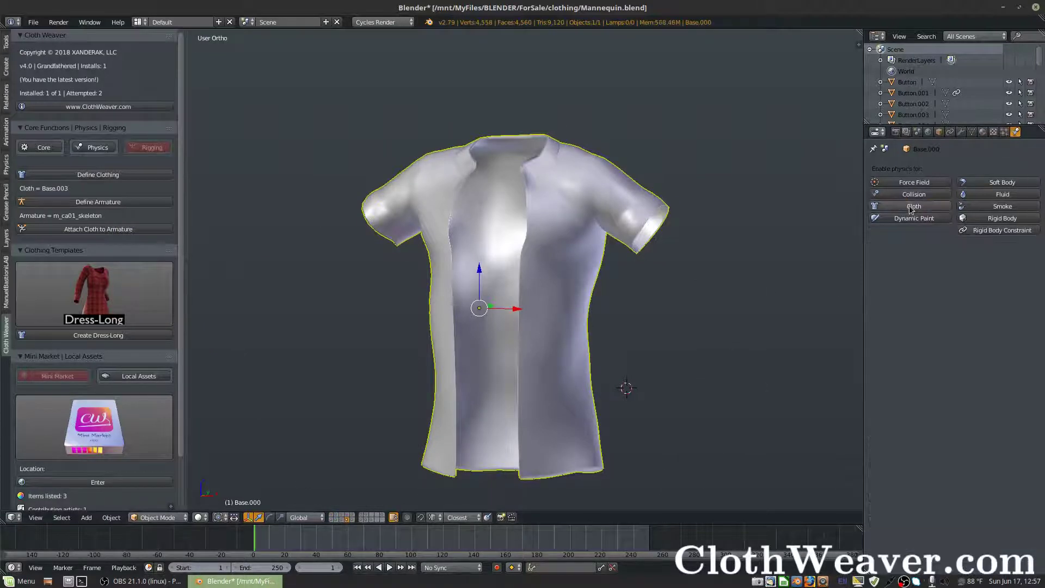
{"action": "left_click", "coordinate": [960, 131]}
{"action": "left_click", "coordinate": [971, 132]}
{"action": "left_click", "coordinate": [962, 132]}
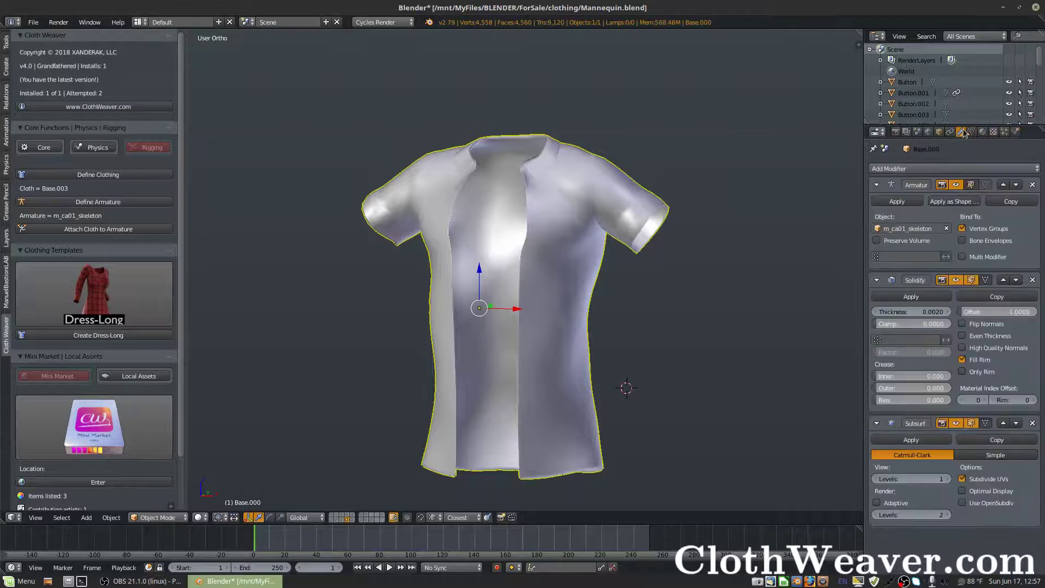
- Display the body with the duplicate shirt, scrub to frame 59 and examine the armature-only fit from front and back
{"action": "left_click", "coordinate": [333, 516]}
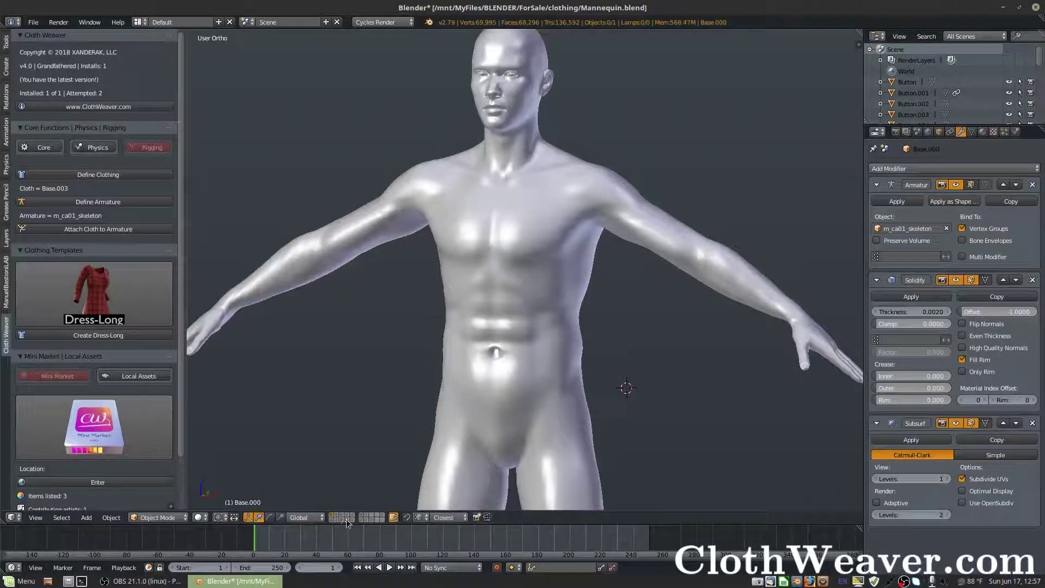
{"action": "left_click", "coordinate": [347, 518], "text": "shift"}
{"action": "key", "text": "alt+a"}
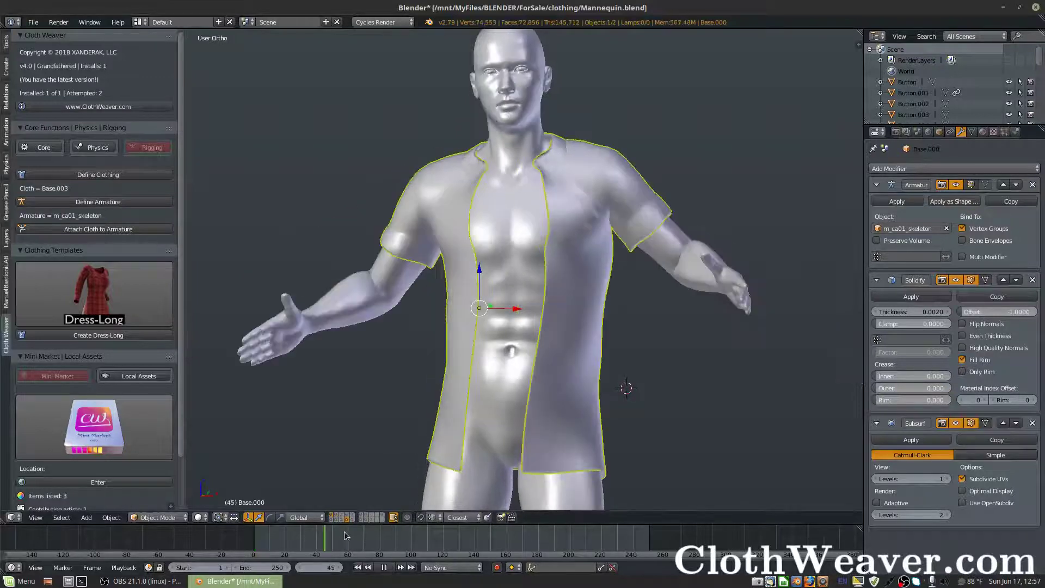
{"action": "key", "text": "alt+a"}
{"action": "middle_click_drag", "start_coordinate": [446, 387], "coordinate": [252, 365]}
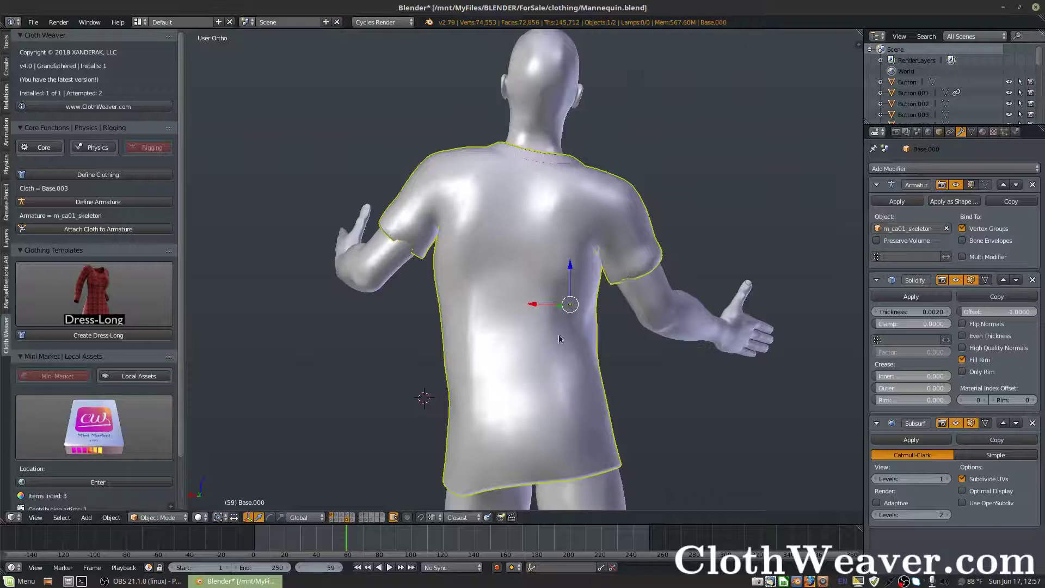
{"action": "middle_click_drag", "start_coordinate": [559, 339], "coordinate": [447, 474]}
{"action": "middle_click_drag", "start_coordinate": [434, 359], "coordinate": [630, 336]}
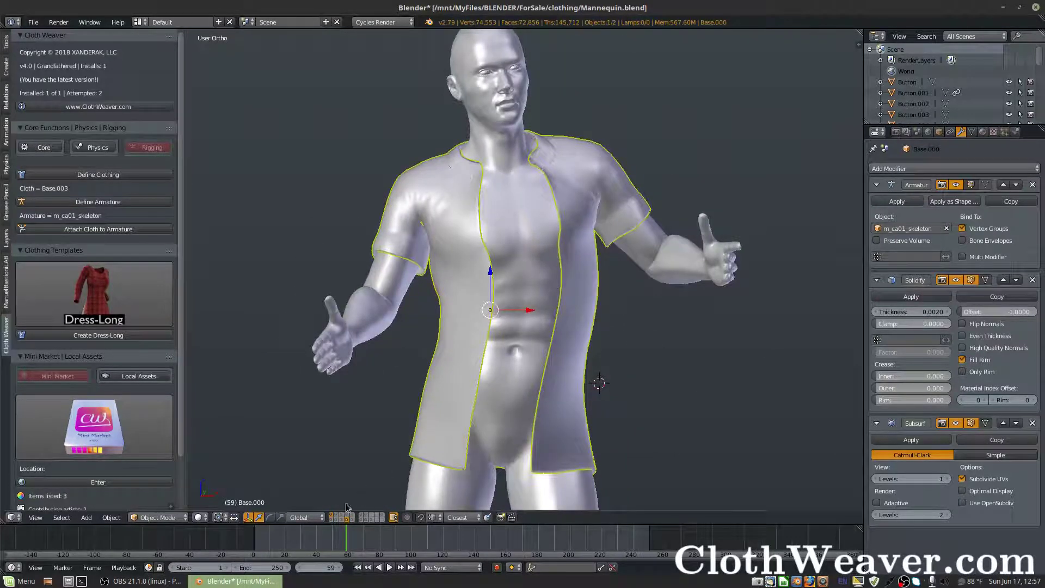
- Switch the visible layers to the body with the baked cloth shirt and scrub the animation back to frame 51
{"action": "key", "text": "ctrl+z"}
{"action": "left_click", "coordinate": [348, 518]}
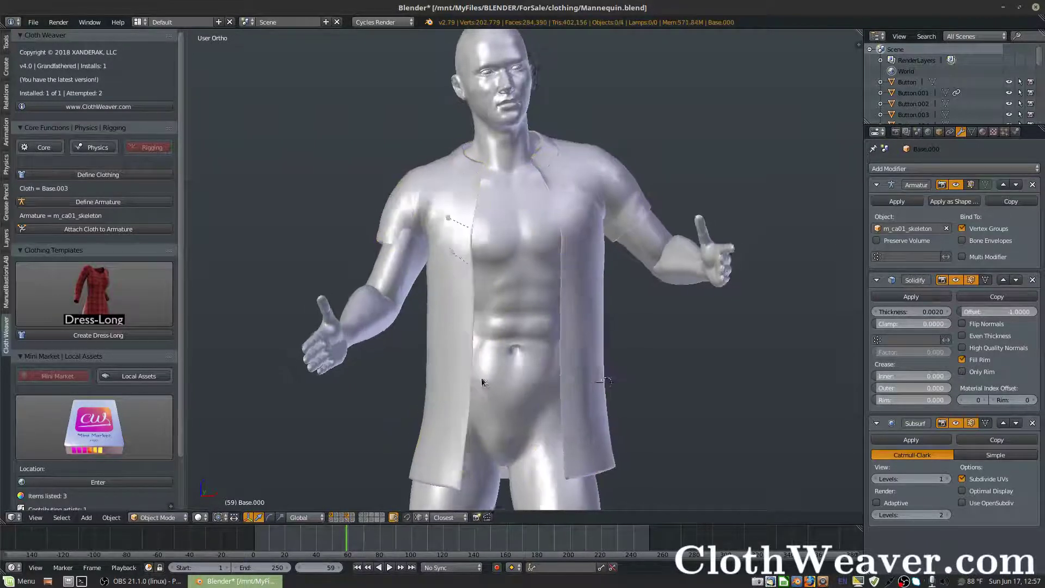
{"action": "key", "text": "alt+a"}
{"action": "left_click", "coordinate": [337, 533]}
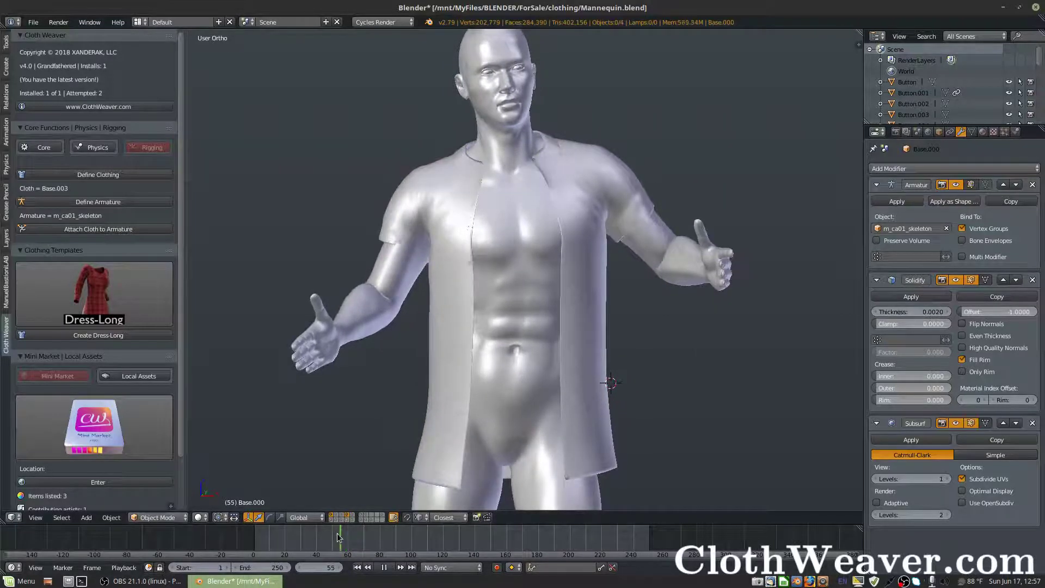
{"action": "left_click", "coordinate": [333, 536]}
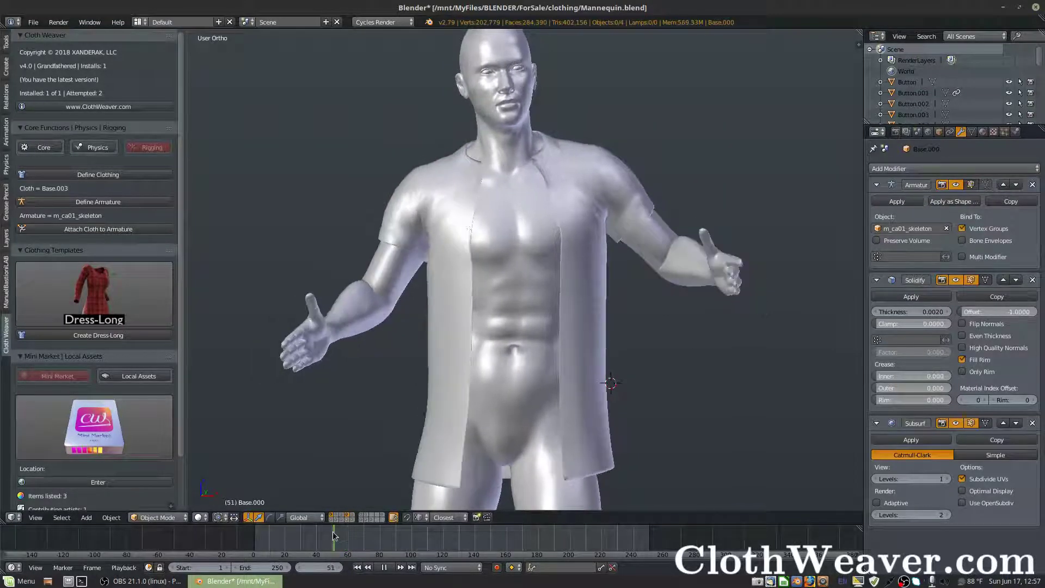
{"action": "key", "text": "alt+a"}
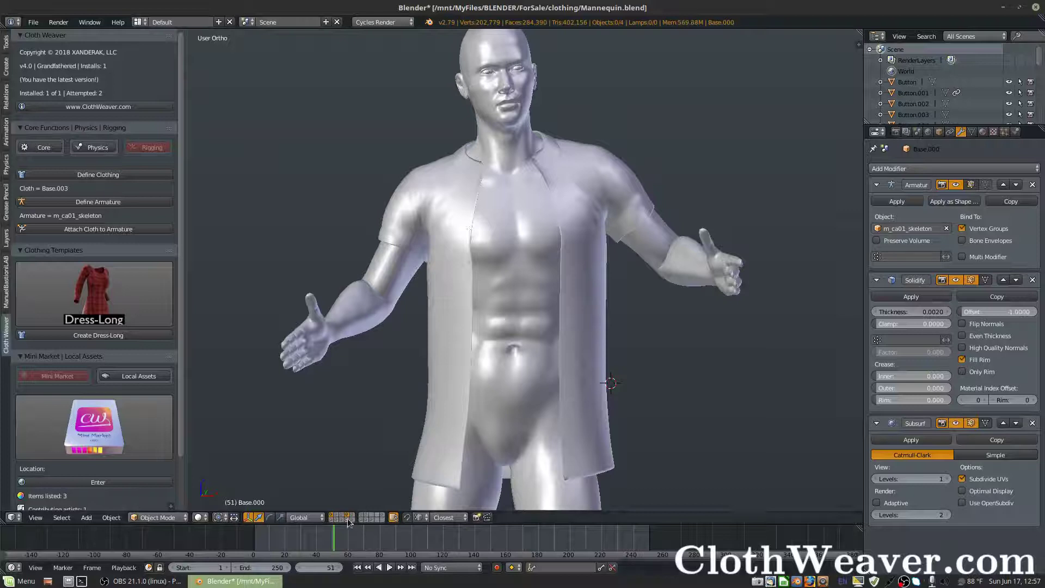
- Alternate between the armature-only duplicate and the simulated shirt at frame 51 to compare their fit
{"action": "left_click", "coordinate": [348, 517]}
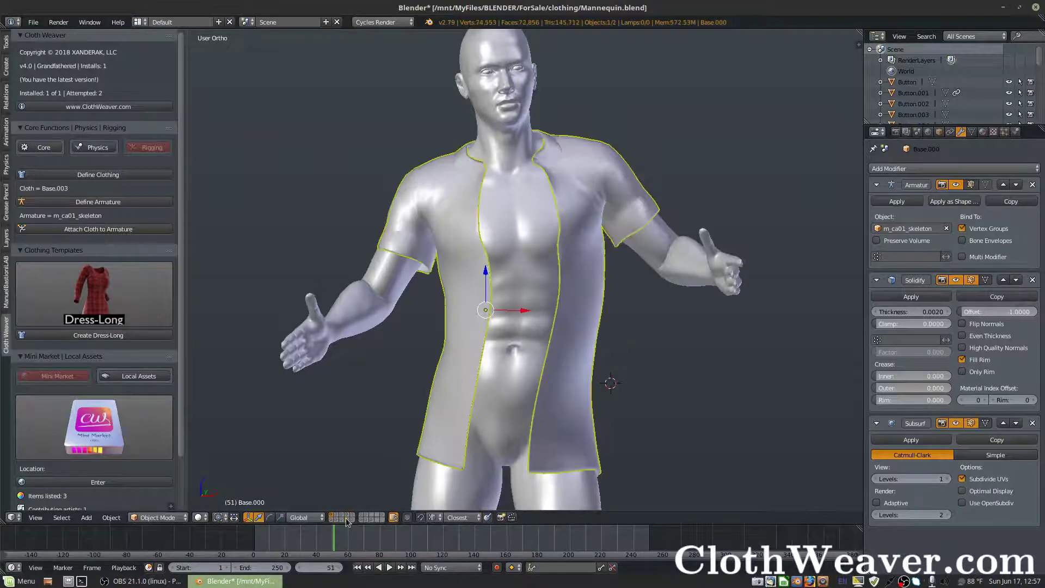
{"action": "left_click", "coordinate": [347, 520]}
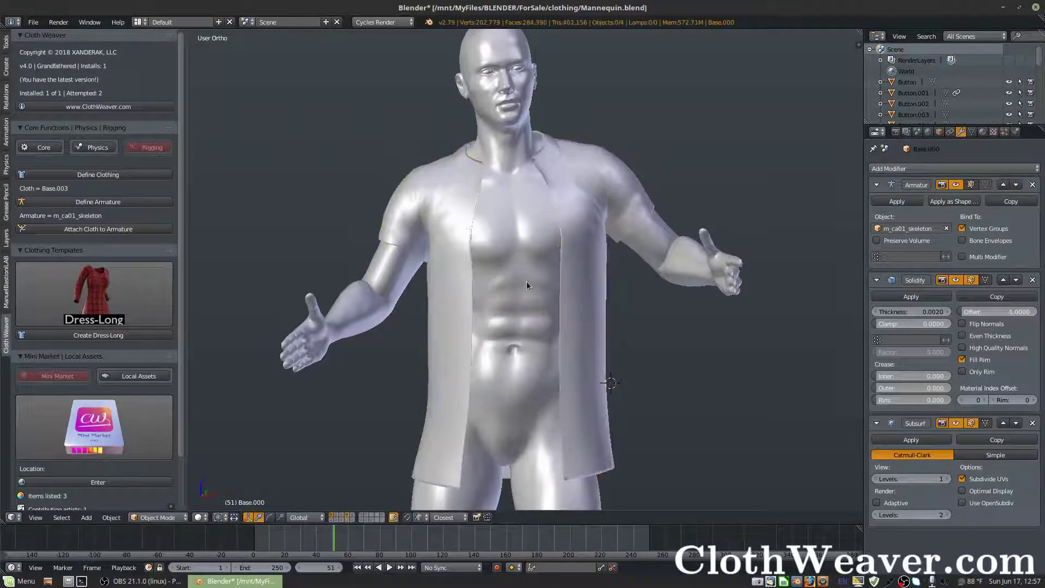
{"action": "middle_click_drag", "start_coordinate": [527, 283], "coordinate": [527, 212]}
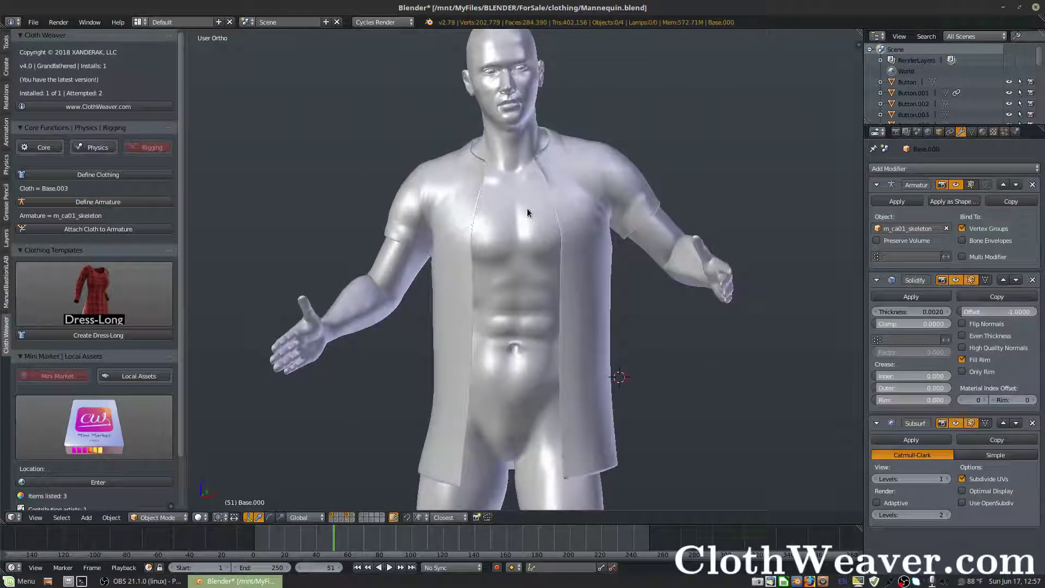
- Select the simulated shirt for comparison, and isolate the duplicate shirt's layer with the duplicate selected
{"action": "right_click", "coordinate": [464, 275]}
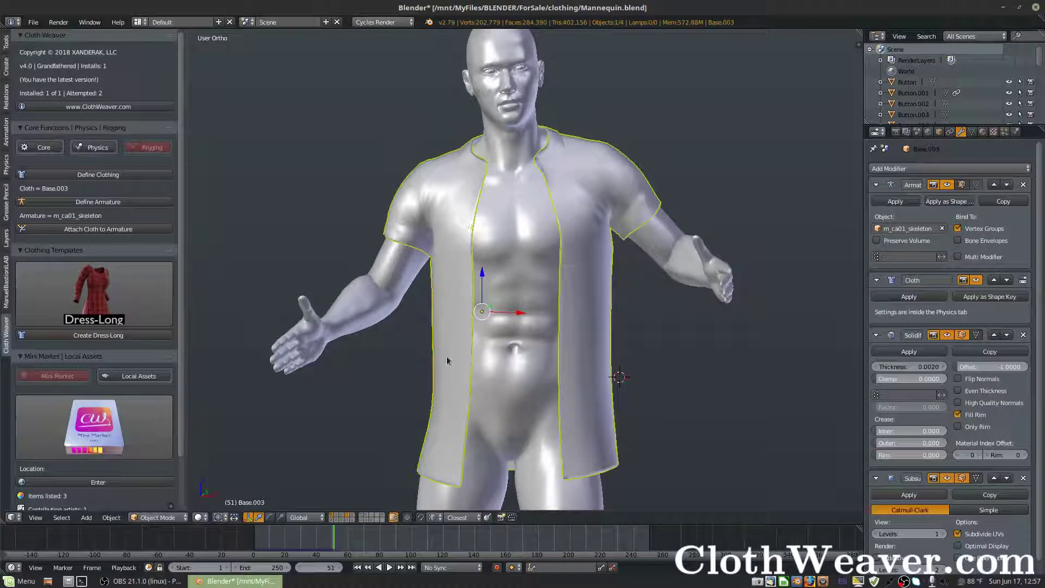
{"action": "left_click", "coordinate": [348, 524]}
{"action": "right_click", "coordinate": [469, 343]}
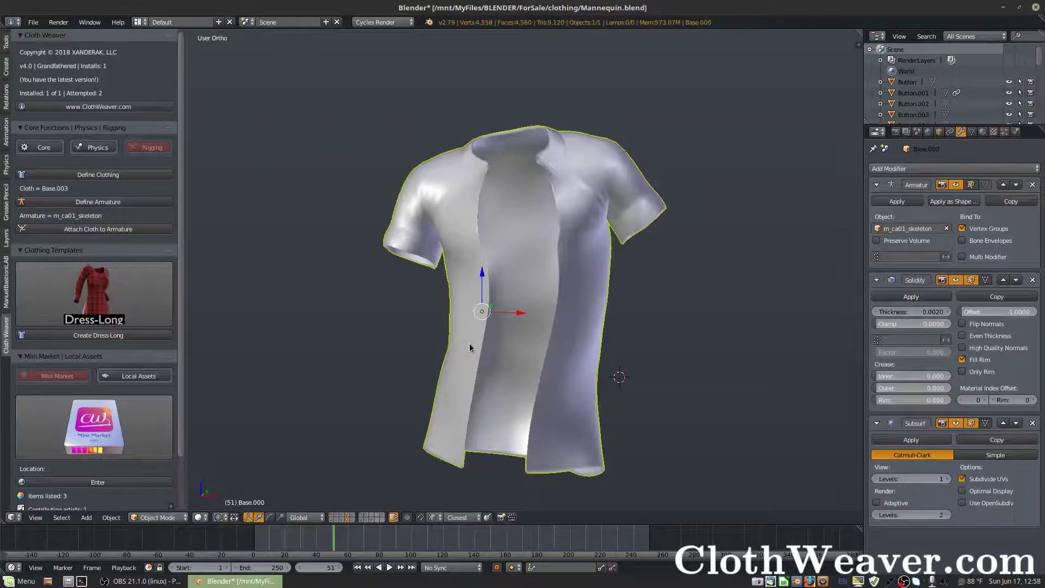
- Delete the armature-only duplicate and replace it with a fresh copy of the simulated shirt, Cloth modifier included, isolated on the duplicate's layer
{"action": "key", "text": "x"}
{"action": "left_click", "coordinate": [469, 343]}
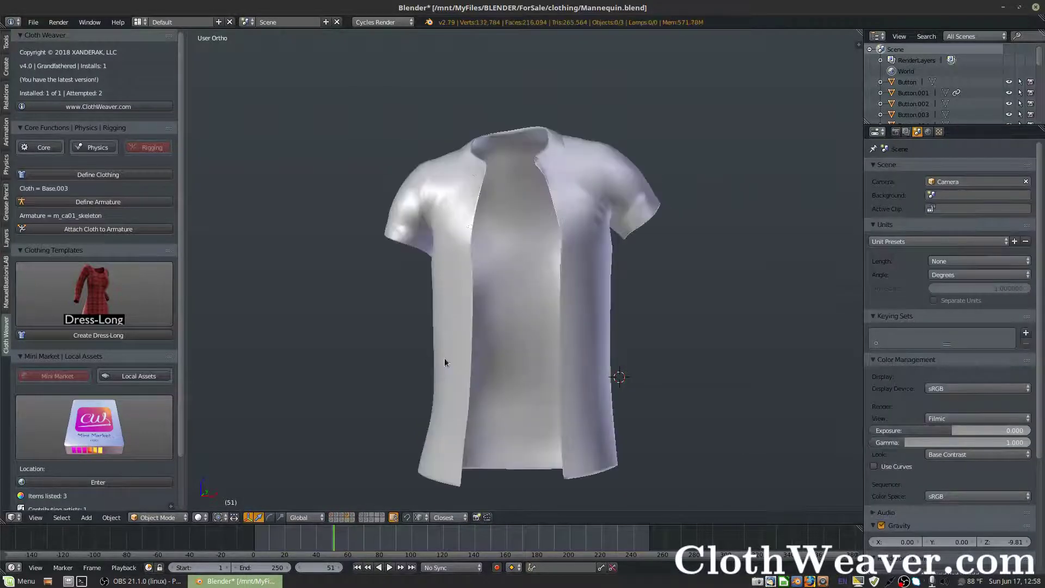
{"action": "key", "text": "ctrl+z"}
{"action": "key", "text": "ctrl+z"}
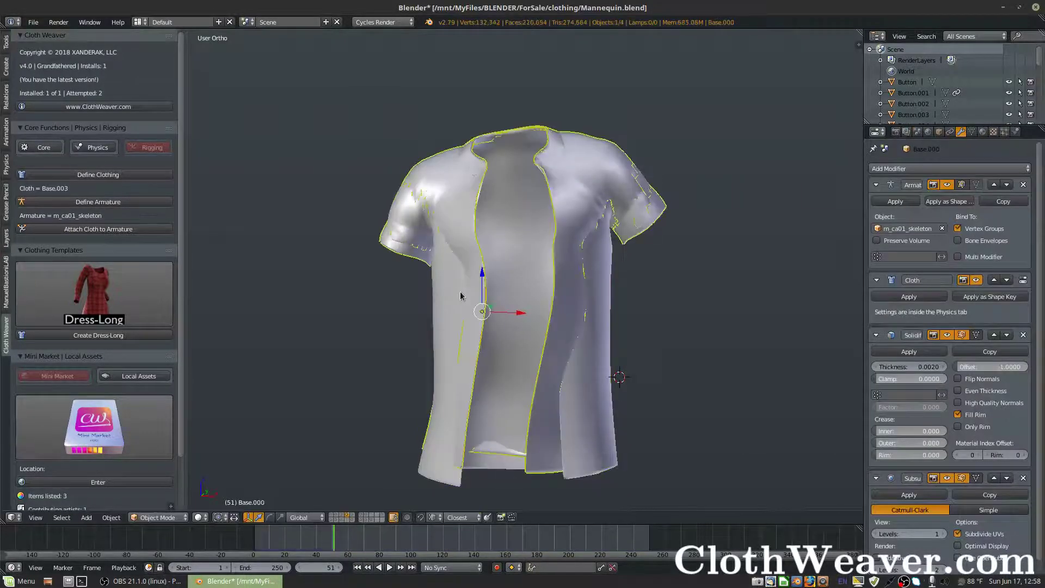
{"action": "key", "text": "x"}
{"action": "left_click", "coordinate": [574, 323]}
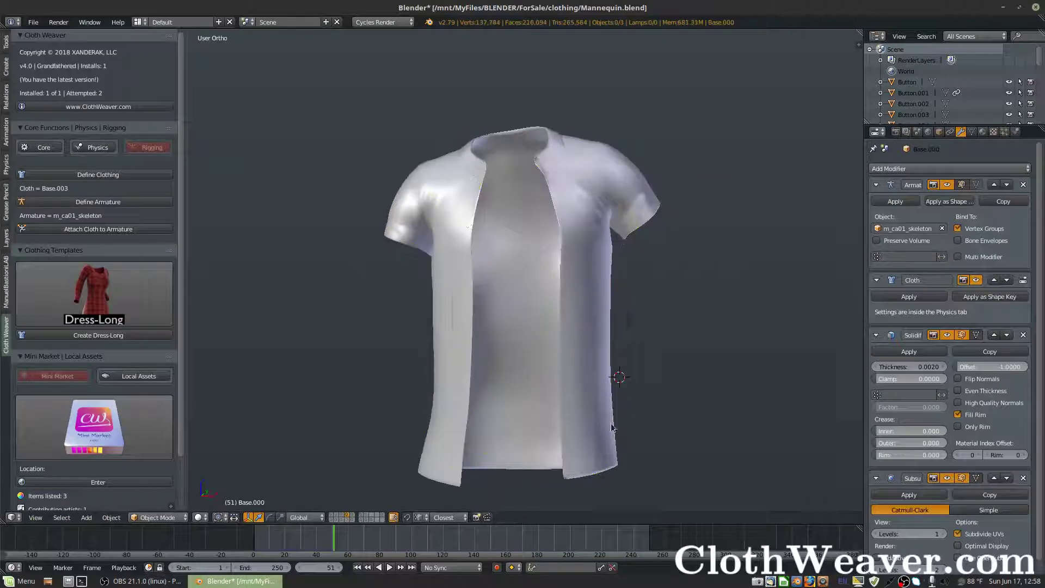
{"action": "key", "text": "ctrl+z"}
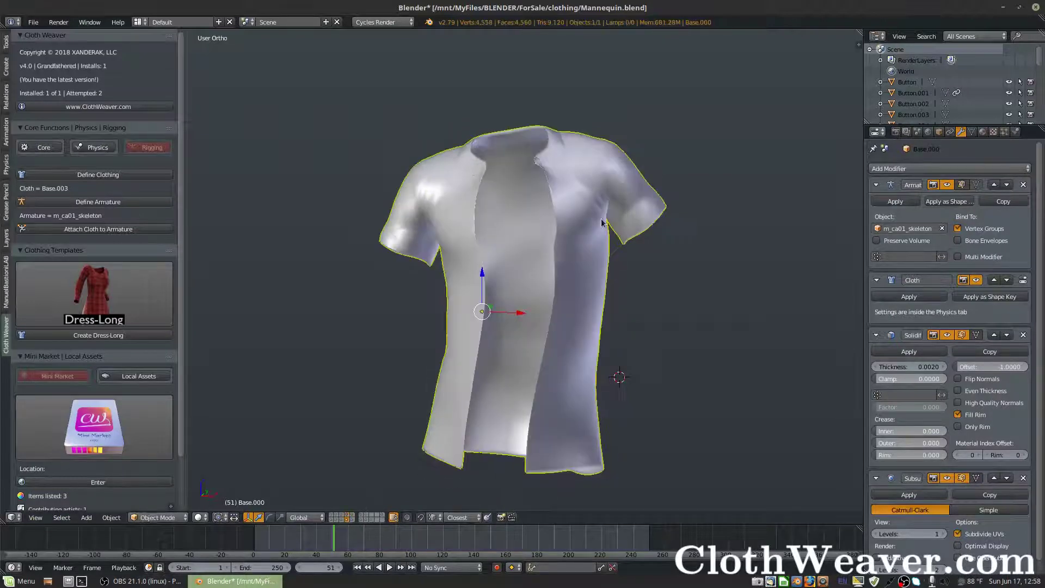
- Move the shirt copy's Subdivision Surface modifier above Solidify and Cloth, directly below the Armature modifier
{"action": "scroll", "coordinate": [953, 426], "scroll_direction": "down", "scroll_amount": 1}
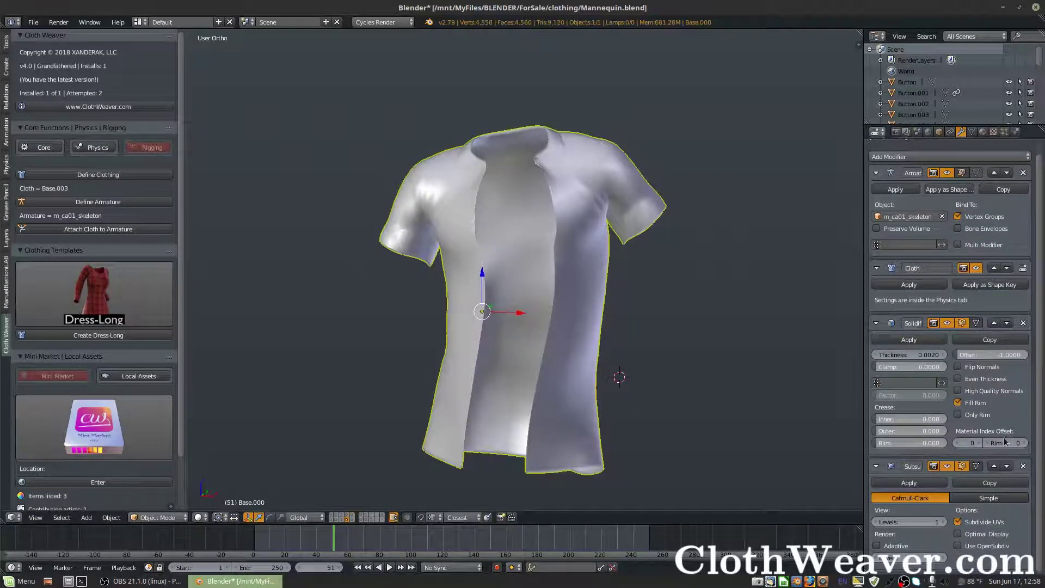
{"action": "left_click", "coordinate": [994, 467]}
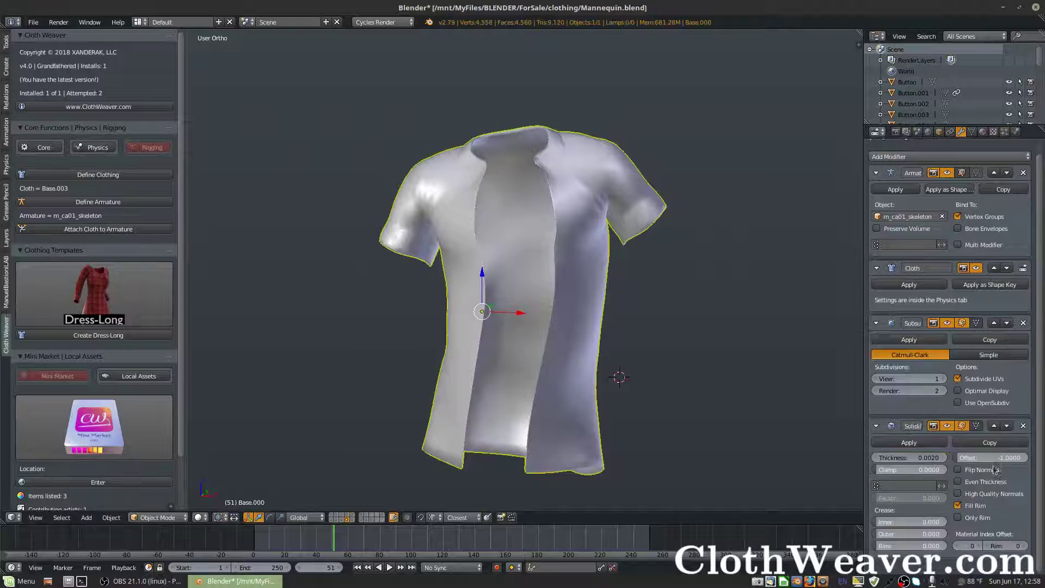
{"action": "left_click", "coordinate": [993, 324]}
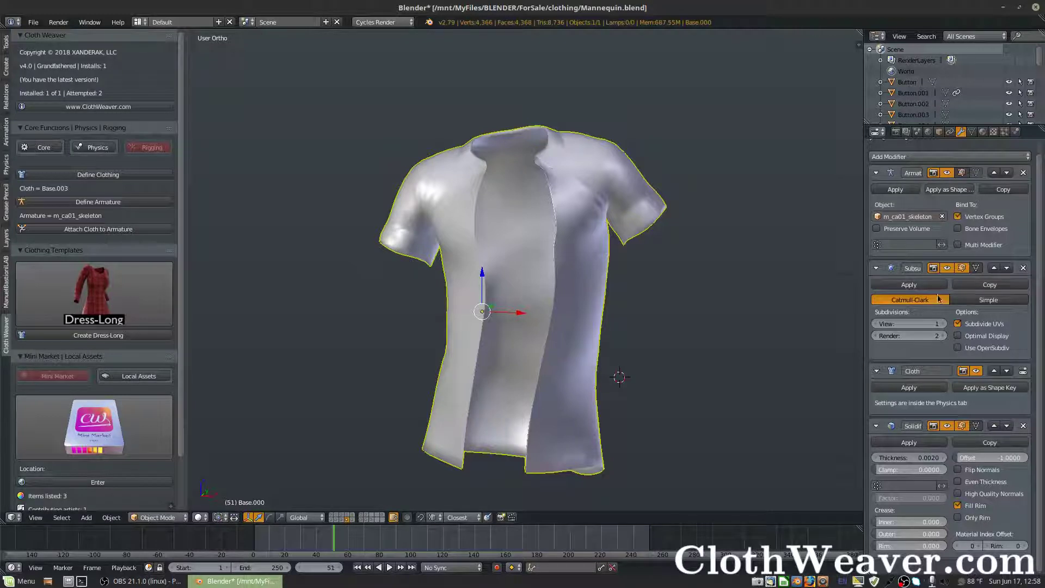
- Show the body with the shirt copy, test-play the cloth simulation from frame 1 and return to the first frame
{"action": "left_click", "coordinate": [332, 519], "text": "shift"}
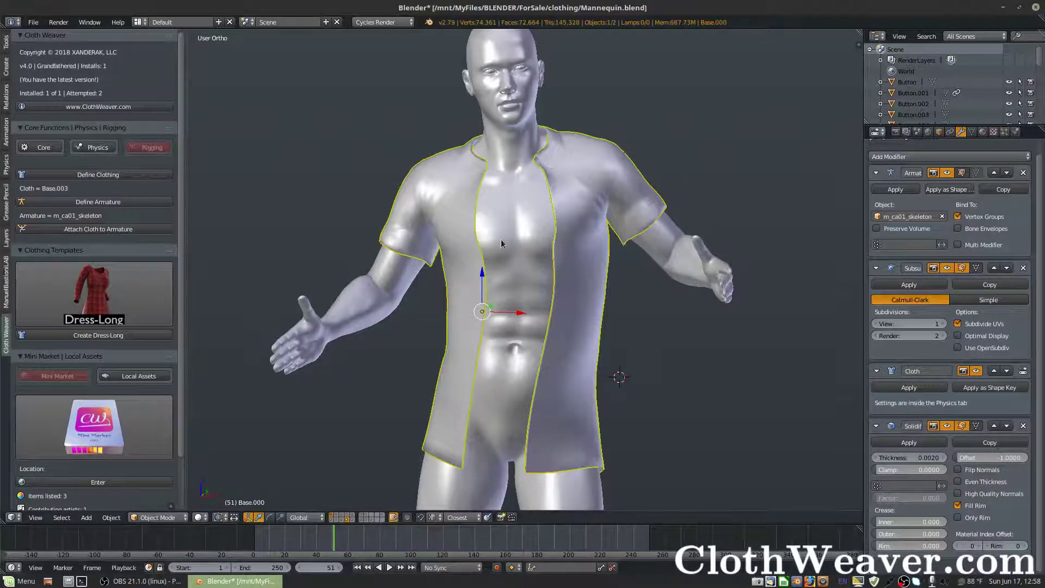
{"action": "left_click", "coordinate": [357, 567]}
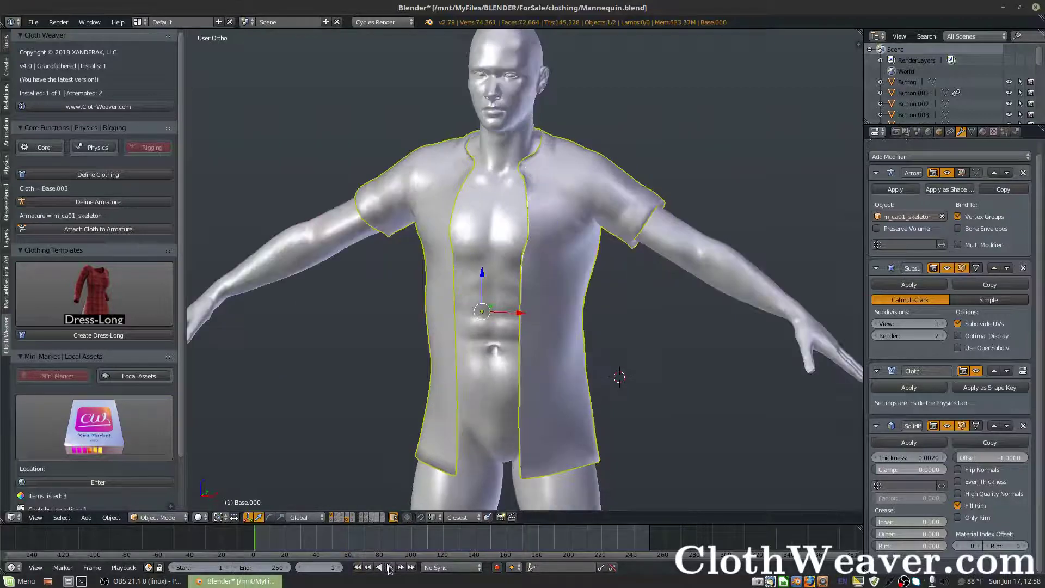
{"action": "left_click", "coordinate": [390, 568]}
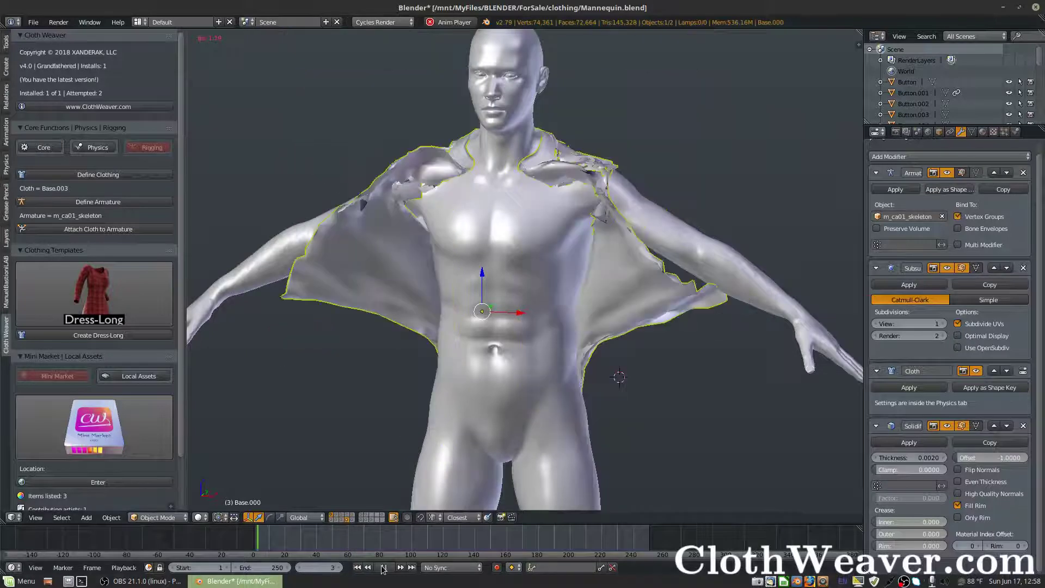
{"action": "left_click", "coordinate": [383, 568]}
{"action": "left_click", "coordinate": [357, 568]}
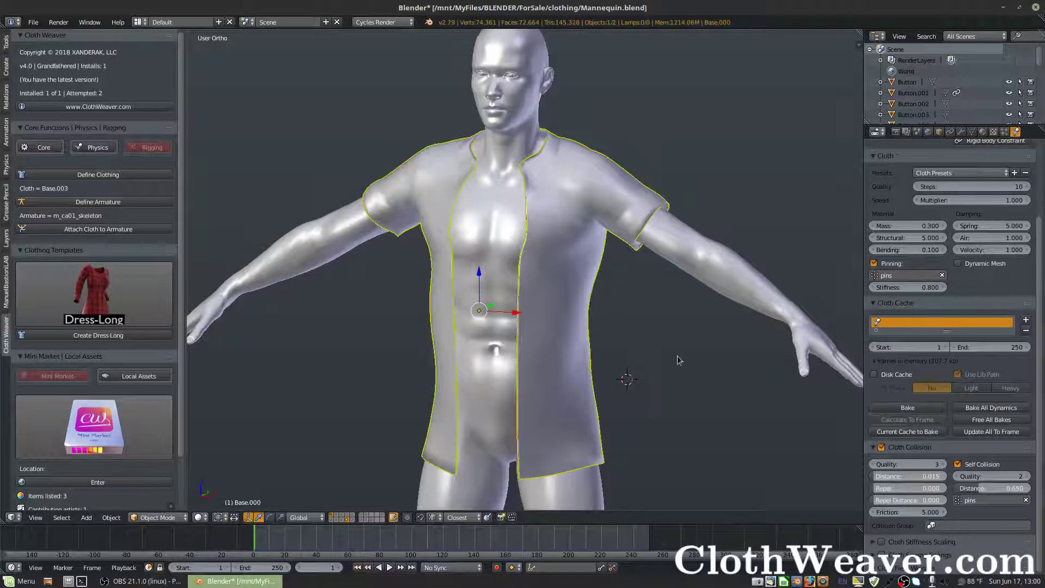
- Reset the cloth cache by nudging the mass and returning it to 0.300, simulate through about frame 53 and bake the cache
{"action": "left_click", "coordinate": [944, 226]}
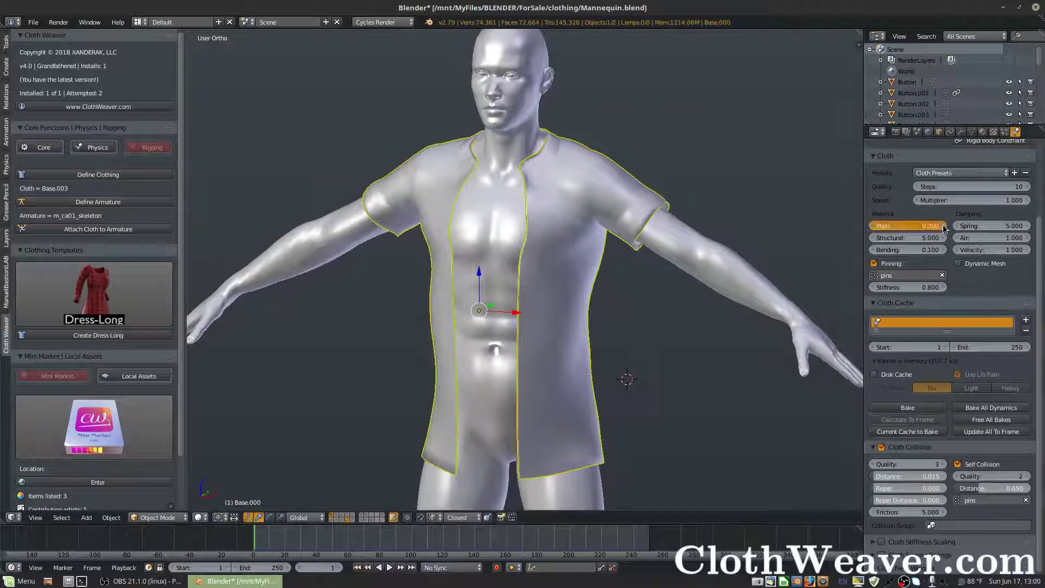
{"action": "left_click", "coordinate": [873, 226]}
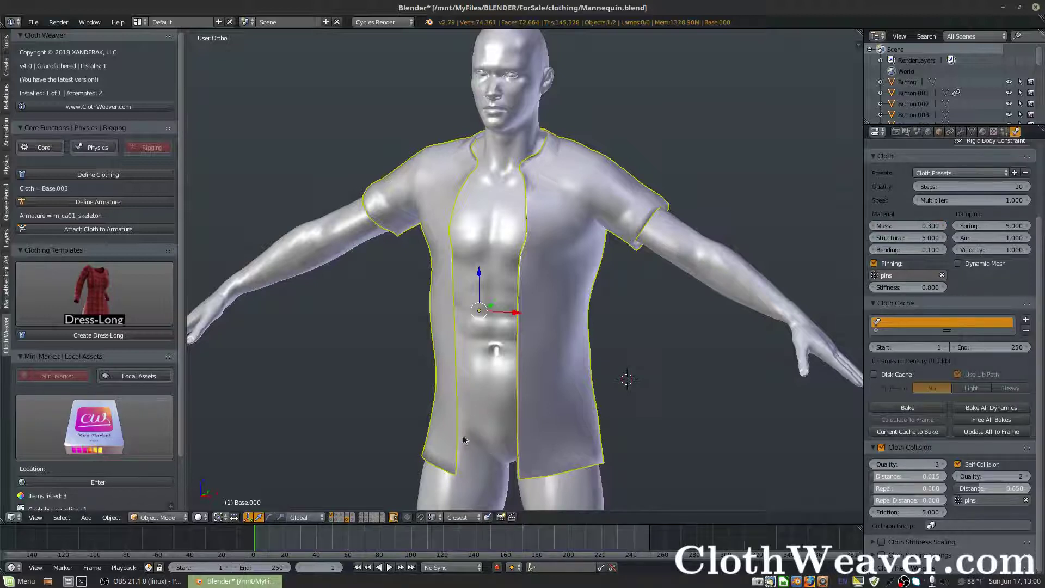
{"action": "left_click", "coordinate": [389, 567]}
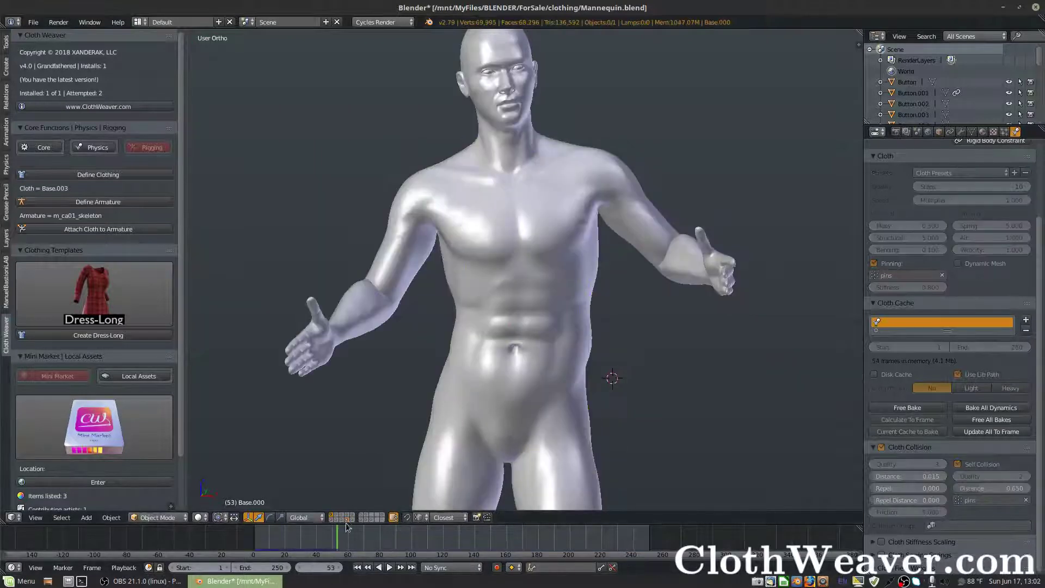
- Alternate between the original shirt and the newly baked copy on the body at frame 53, comparing them from front and back
{"action": "left_click", "coordinate": [346, 520], "text": "shift"}
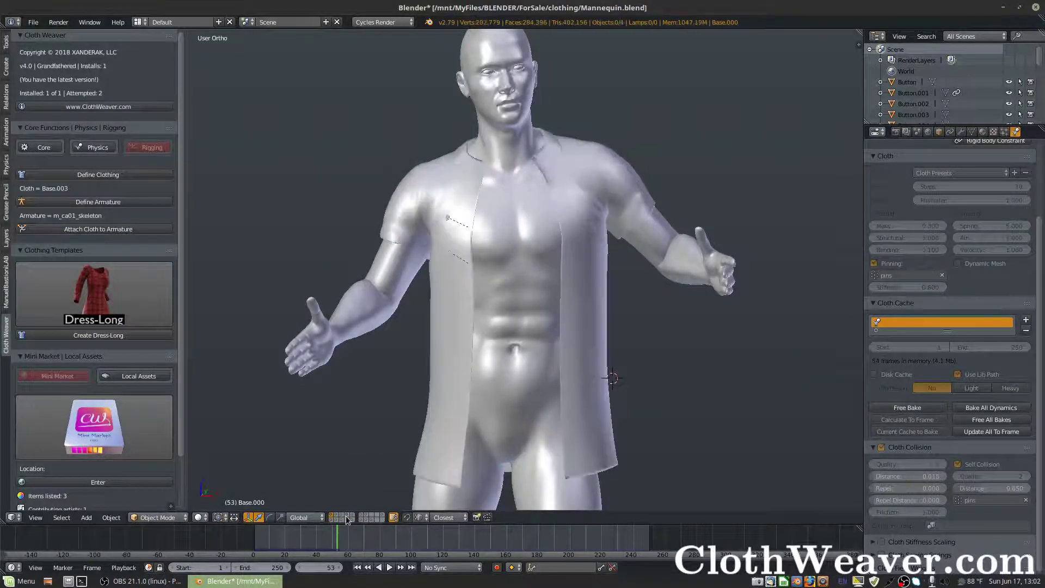
{"action": "mouse_move", "coordinate": [462, 443]}
{"action": "middle_mouse_down"}
{"action": "mouse_move", "coordinate": [209, 436]}
{"action": "mouse_move", "coordinate": [463, 434]}
{"action": "middle_mouse_up"}
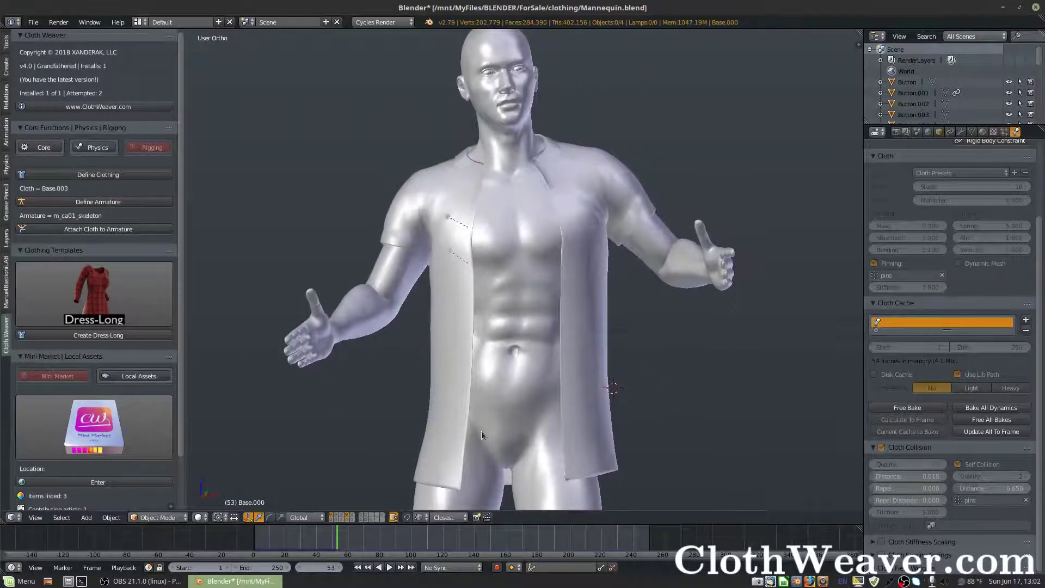
{"action": "left_click", "coordinate": [349, 521]}
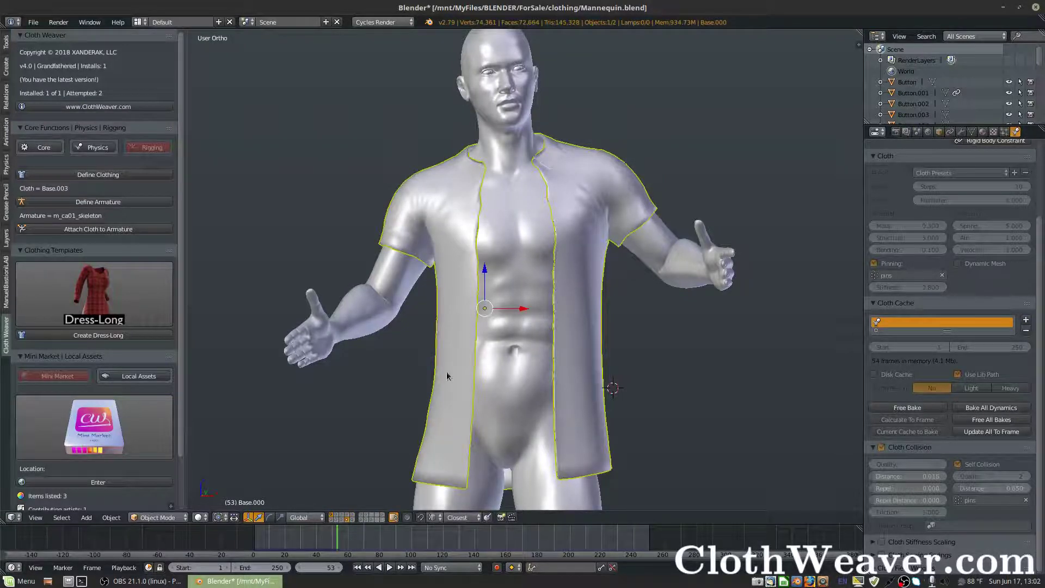
{"action": "middle_click_drag", "start_coordinate": [637, 285], "coordinate": [401, 274]}
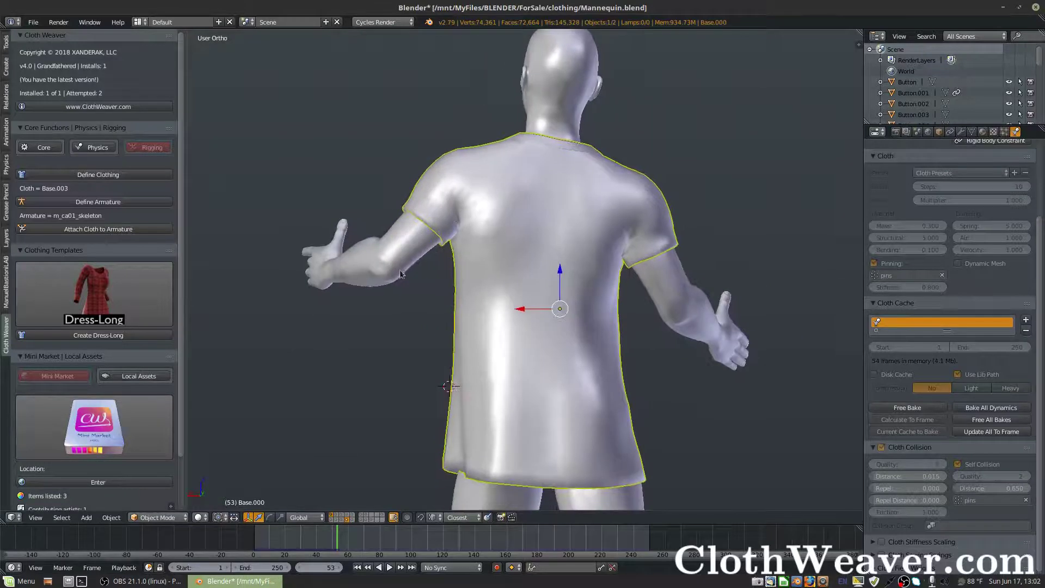
{"action": "left_click", "coordinate": [349, 520]}
{"action": "middle_click_drag", "start_coordinate": [574, 359], "coordinate": [558, 341]}
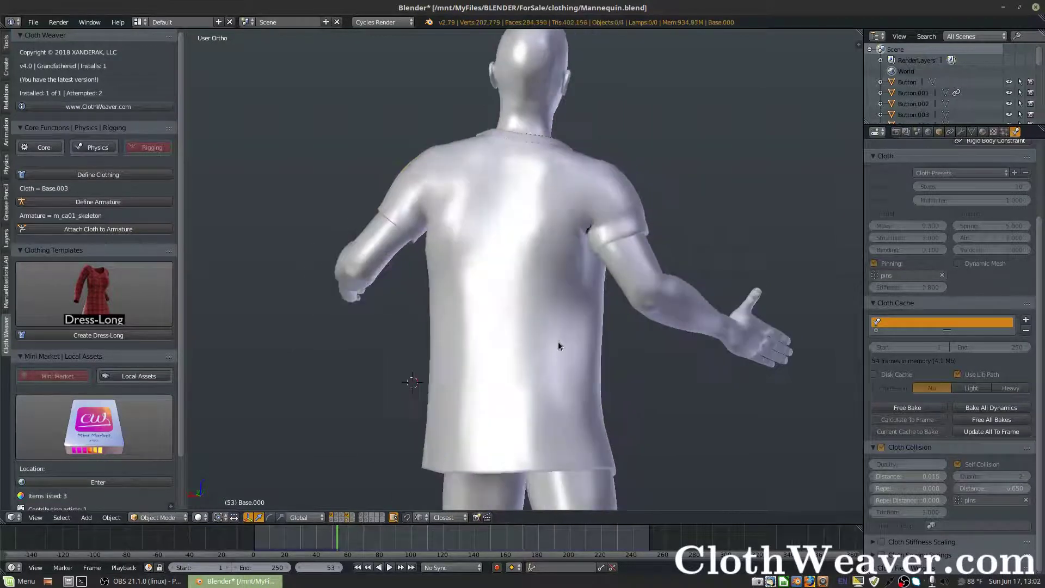
- Examine the sleeve and underarm areas up close on both shirts, and return to the full front view
{"action": "scroll", "coordinate": [646, 244], "scroll_direction": "up", "scroll_amount": 3}
{"action": "middle_click_drag", "start_coordinate": [645, 244], "coordinate": [580, 233]}
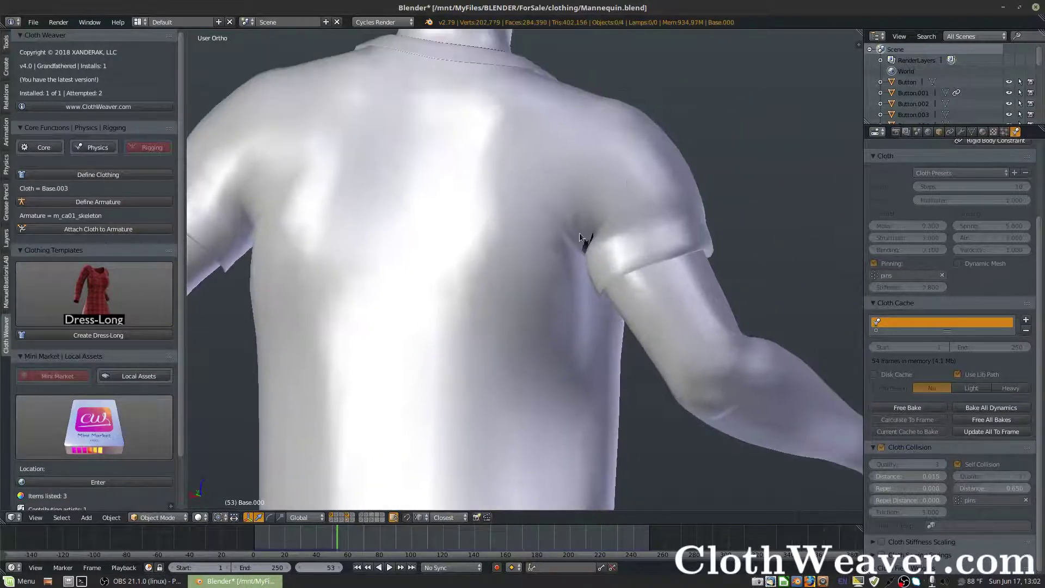
{"action": "left_click", "coordinate": [345, 521]}
{"action": "middle_click_drag", "start_coordinate": [490, 392], "coordinate": [642, 266]}
{"action": "scroll", "coordinate": [643, 265], "scroll_direction": "down", "scroll_amount": 5}
{"action": "middle_click_drag", "start_coordinate": [606, 367], "coordinate": [395, 508]}
- Isolate the original shirt without the body and play its animation from frame 1 to frame 66
{"action": "left_click", "coordinate": [349, 518]}
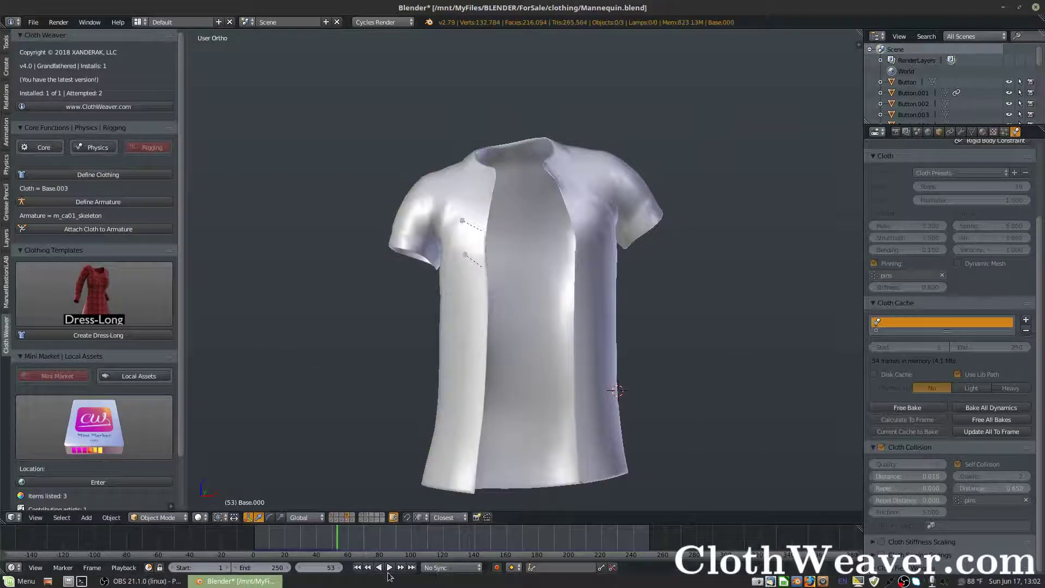
{"action": "left_click", "coordinate": [357, 567]}
{"action": "left_click", "coordinate": [389, 567]}
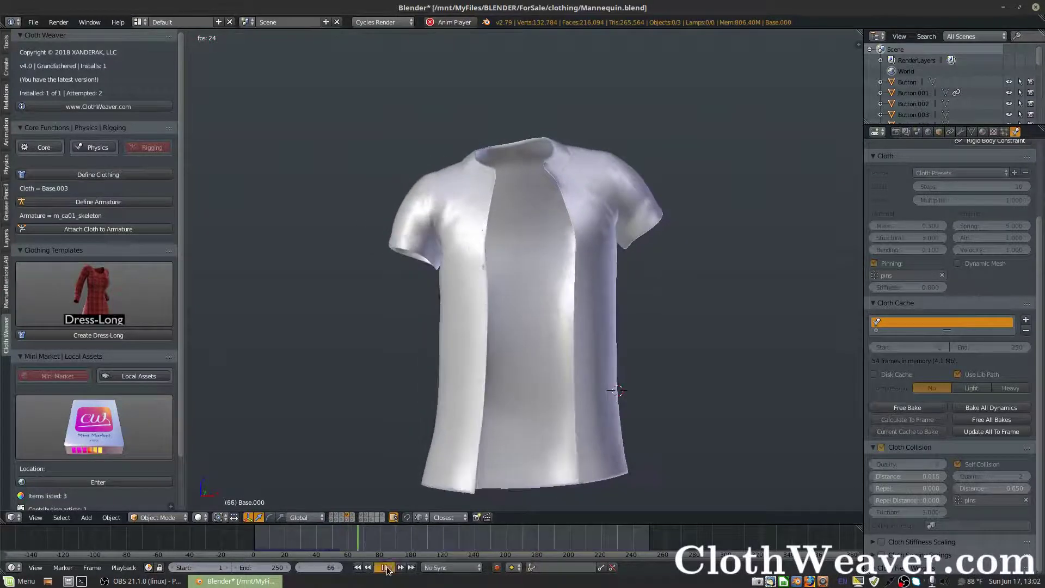
{"action": "key", "text": "alt+a"}
- Alternate between the isolated original shirt and the baked copy at frame 66 to compare their folds
{"action": "left_click", "coordinate": [348, 520]}
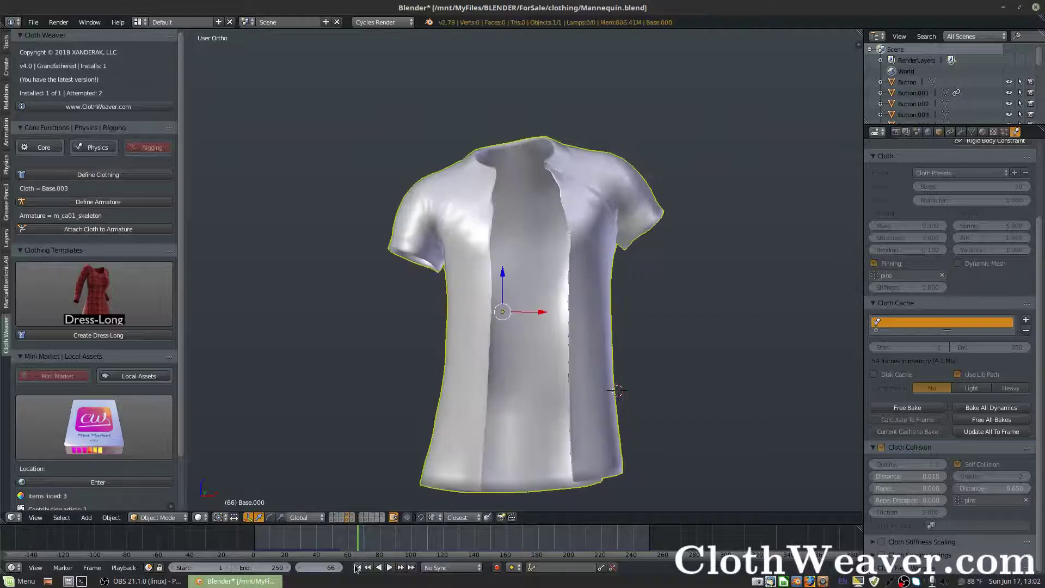
{"action": "left_click", "coordinate": [348, 518]}
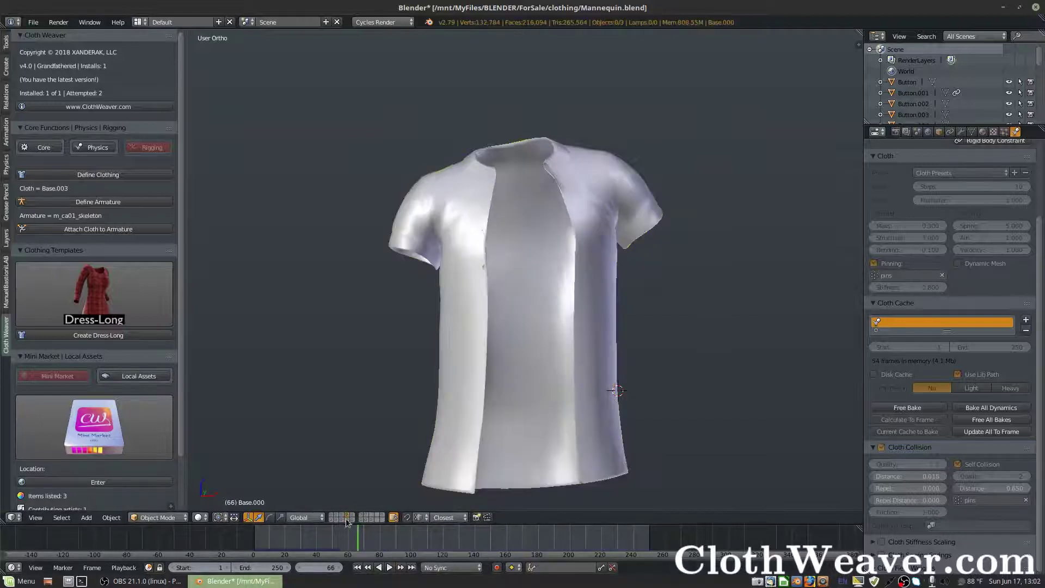
{"action": "left_click", "coordinate": [348, 520]}
{"action": "left_click", "coordinate": [349, 518]}
{"action": "left_click", "coordinate": [347, 520]}
{"action": "left_click", "coordinate": [348, 519]}
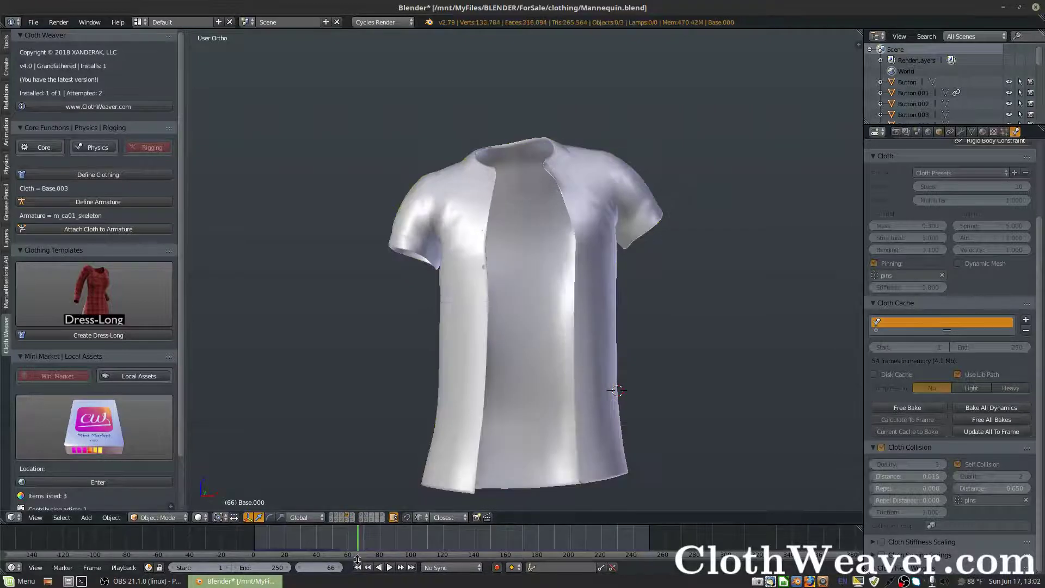
- Replay the original shirt's animation from frame 1 to frame 68
{"action": "left_click", "coordinate": [357, 568]}
{"action": "left_click", "coordinate": [389, 567]}
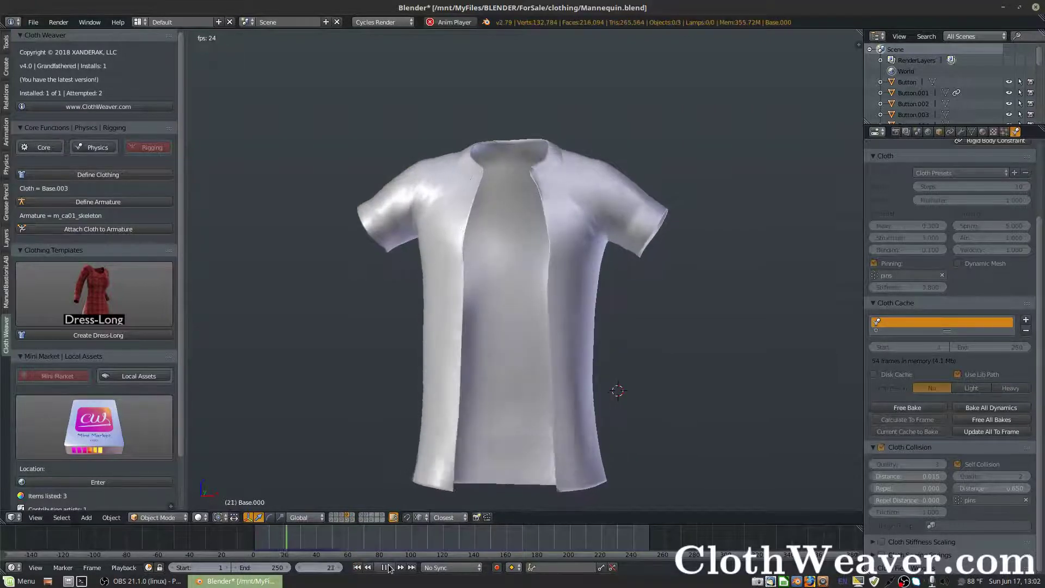
{"action": "left_click", "coordinate": [390, 567]}
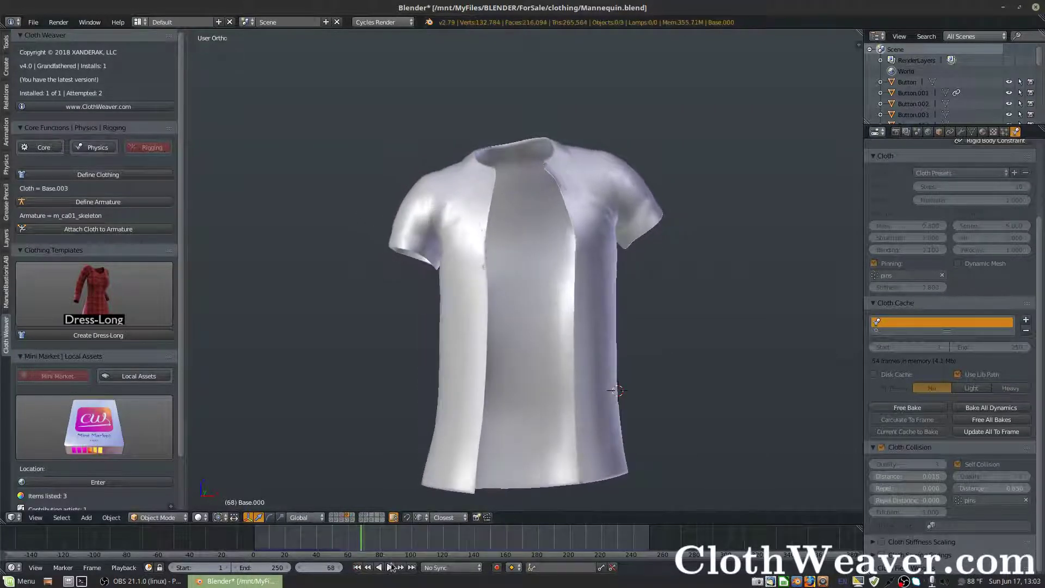
- Isolate the baked shirt copy and play its animation from frame 1 to frame 68
{"action": "left_click", "coordinate": [348, 519]}
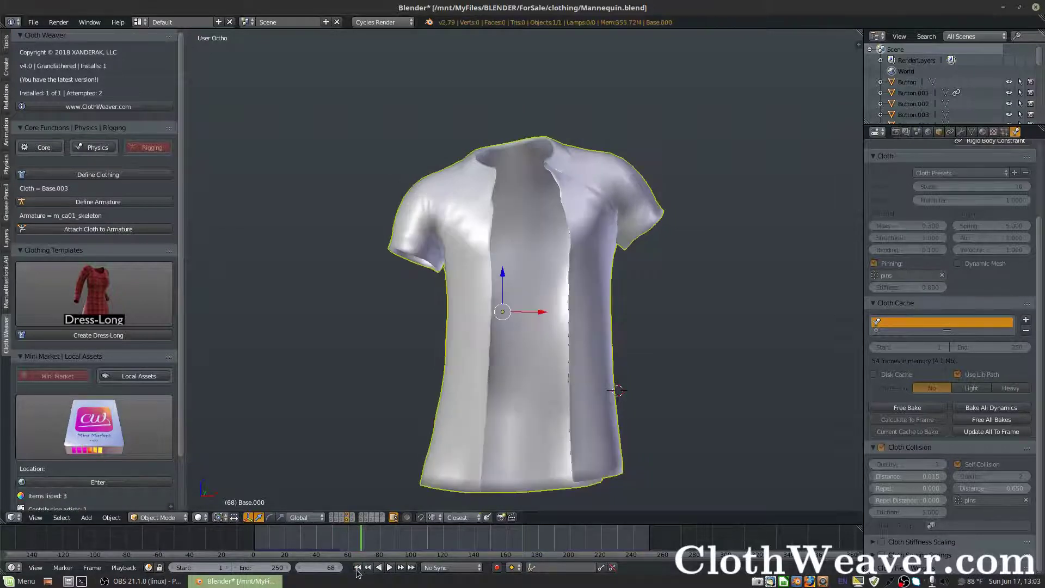
{"action": "left_click", "coordinate": [357, 567]}
{"action": "left_click", "coordinate": [388, 567]}
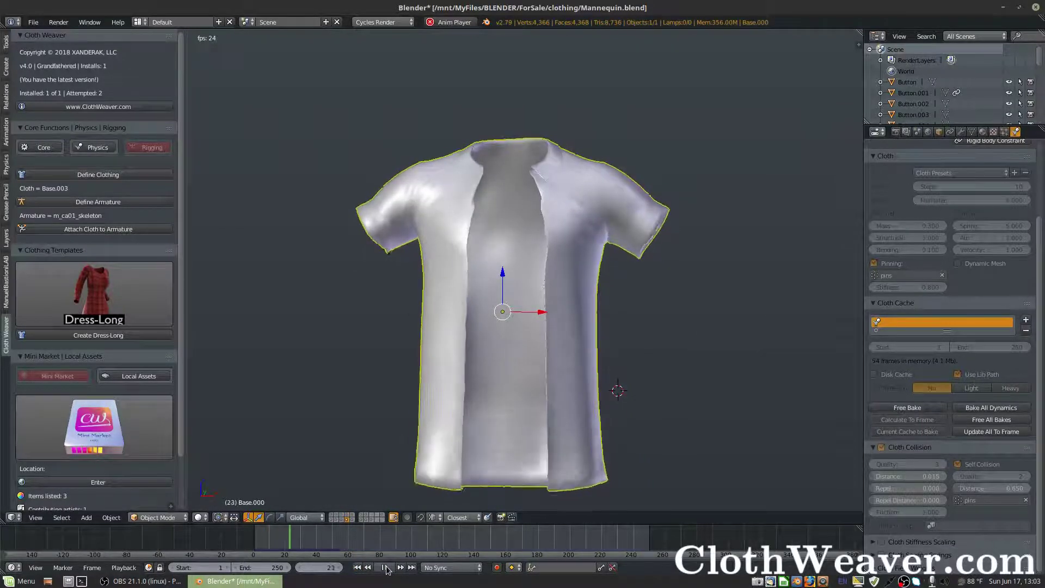
{"action": "left_click", "coordinate": [386, 568]}
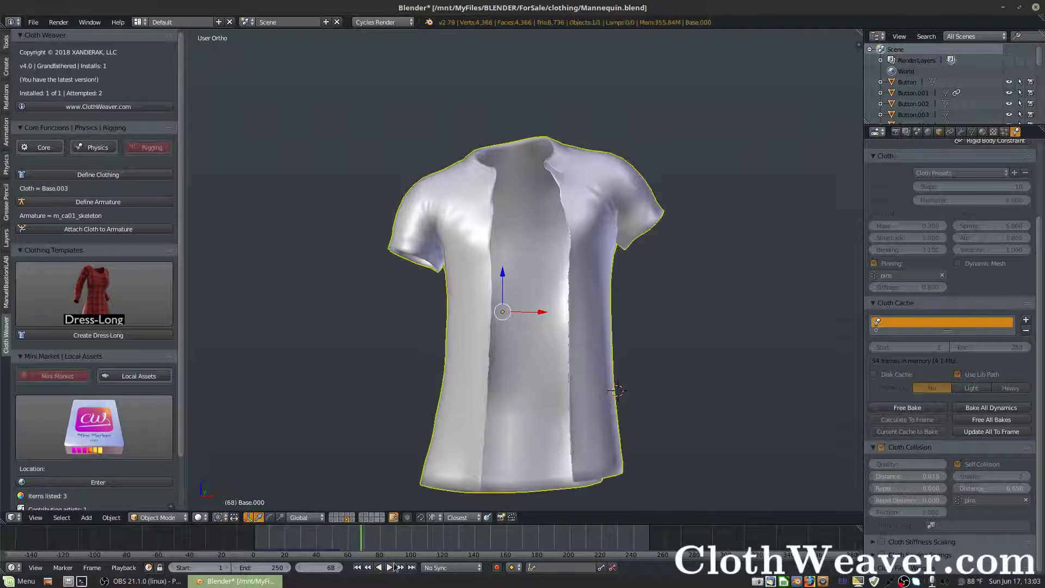
- Add a second Subdivision Surface modifier to the baked copy after Solidify, set its view levels to 2 and inspect the smoothed shirt
{"action": "left_click", "coordinate": [961, 132]}
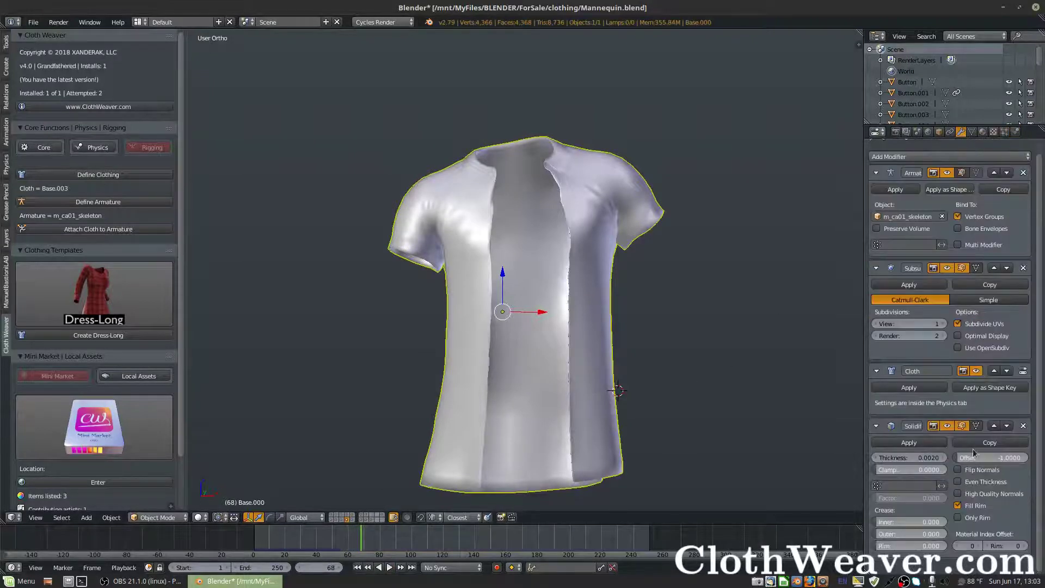
{"action": "scroll", "coordinate": [953, 163], "scroll_direction": "up", "scroll_amount": 1}
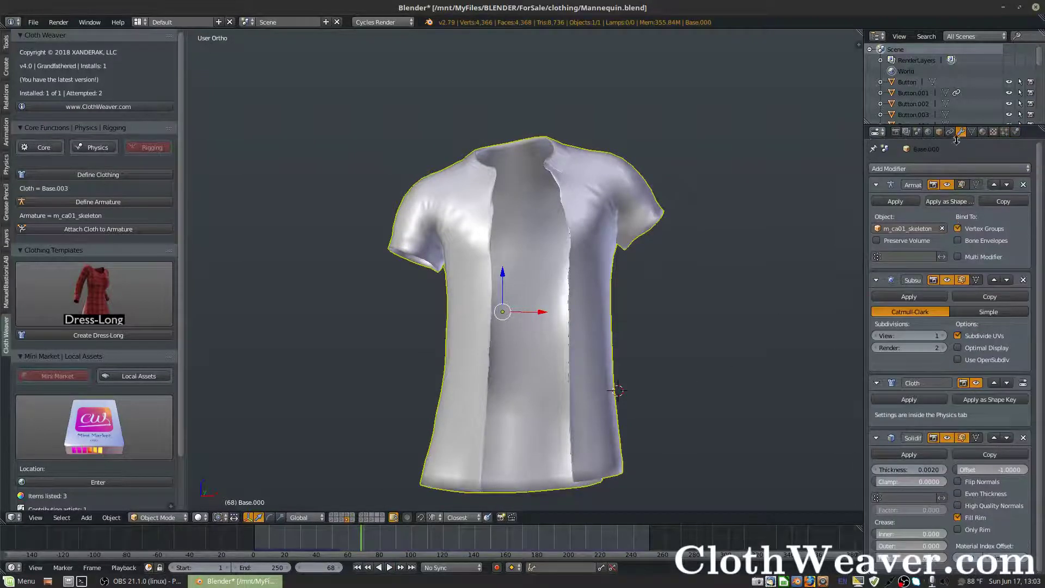
{"action": "left_click", "coordinate": [950, 169]}
{"action": "left_click", "coordinate": [842, 350]}
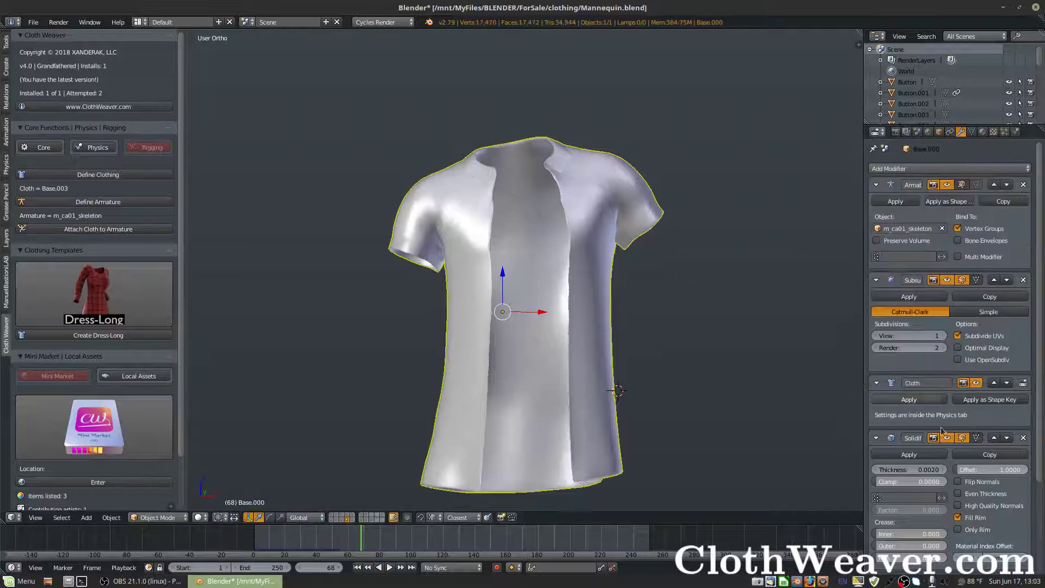
{"action": "scroll", "coordinate": [965, 460], "scroll_direction": "down", "scroll_amount": 5}
{"action": "left_click", "coordinate": [942, 527]}
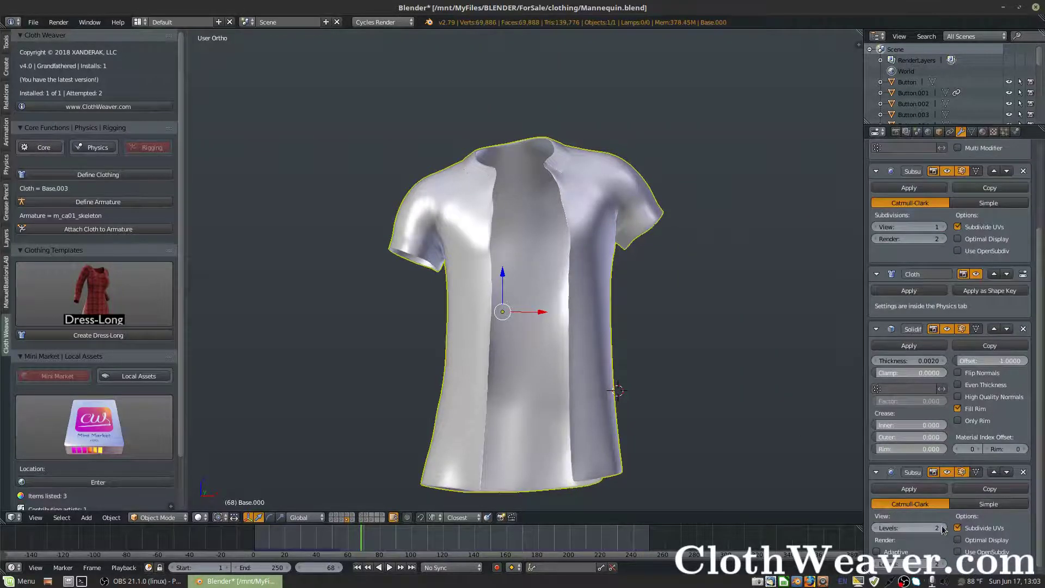
{"action": "scroll", "coordinate": [539, 338], "scroll_direction": "up", "scroll_amount": 2}
{"action": "middle_click_drag", "start_coordinate": [539, 338], "coordinate": [773, 451]}
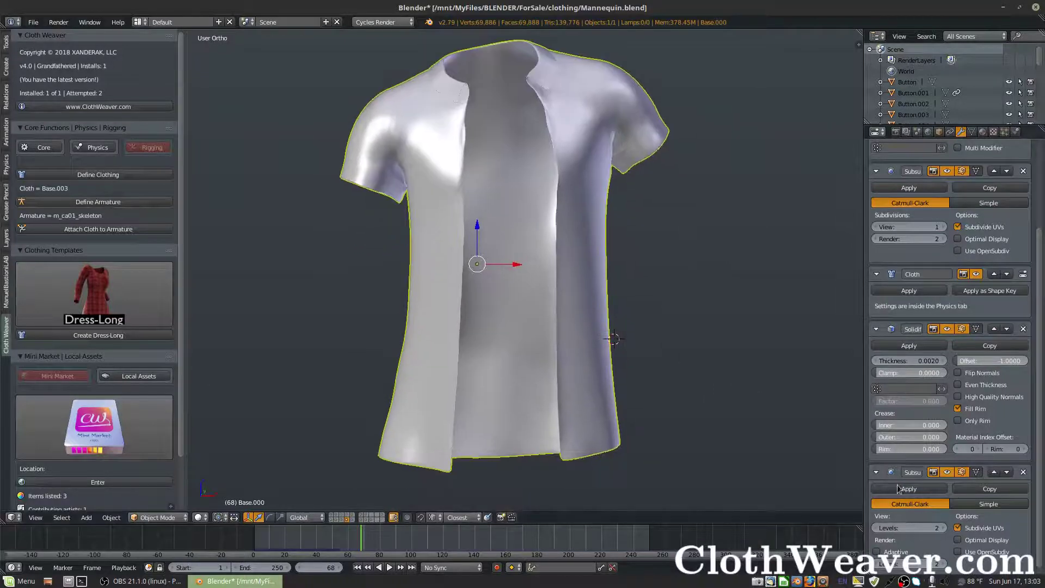
- Compare the baked copy at view levels 0, 1 and 2 of its second Subdivision Surface, and check it against the original shirt
{"action": "left_click", "coordinate": [876, 528]}
{"action": "left_click", "coordinate": [876, 528]}
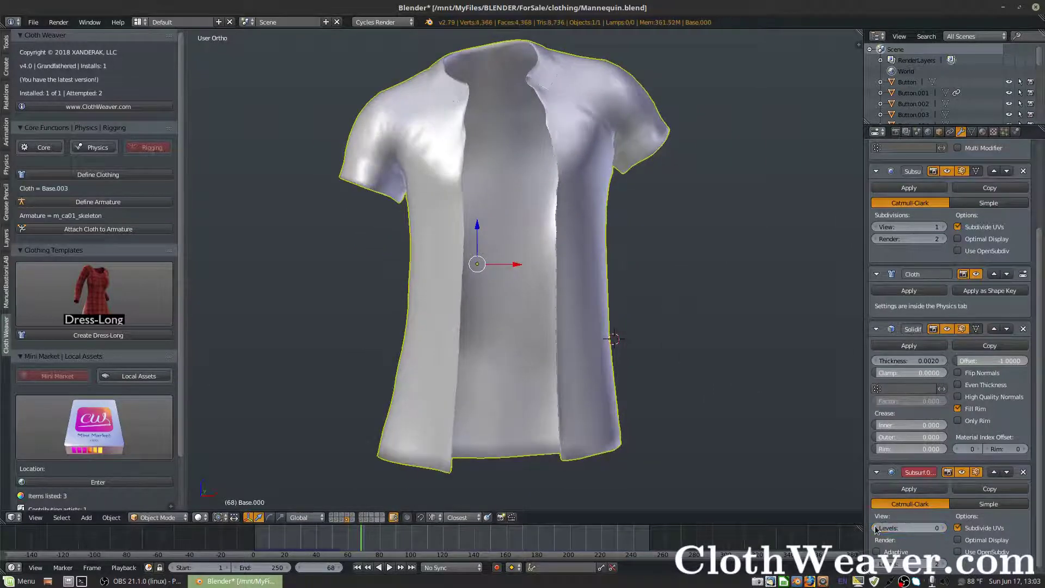
{"action": "left_click", "coordinate": [943, 528]}
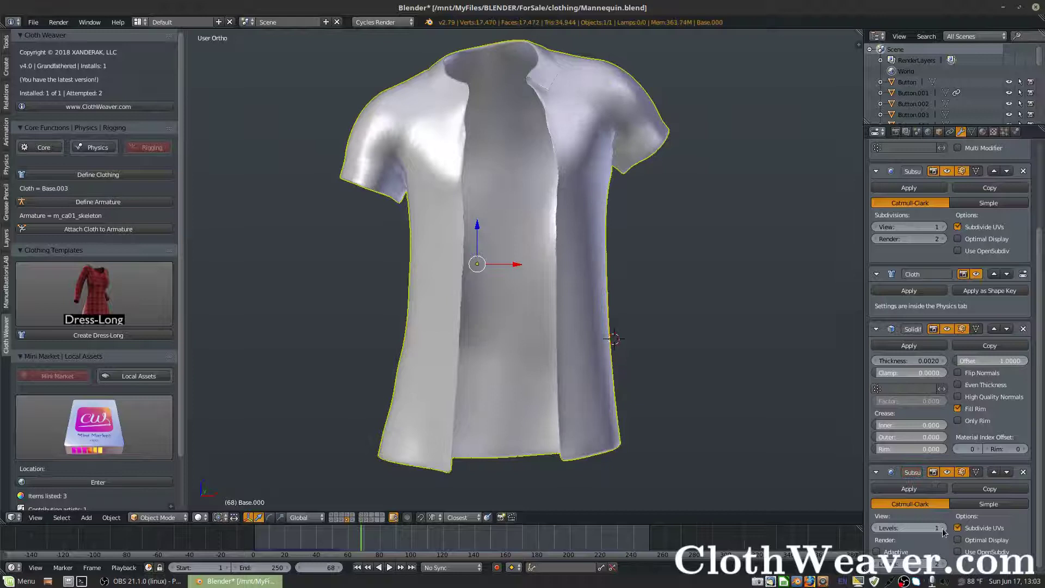
{"action": "left_click", "coordinate": [944, 532]}
{"action": "left_click", "coordinate": [347, 517]}
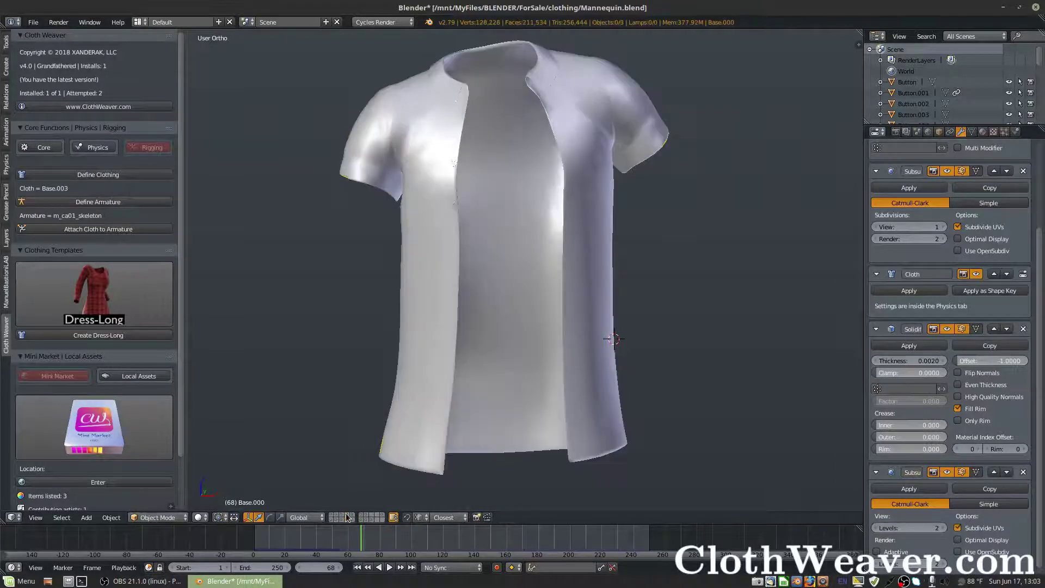
{"action": "left_click", "coordinate": [349, 517]}
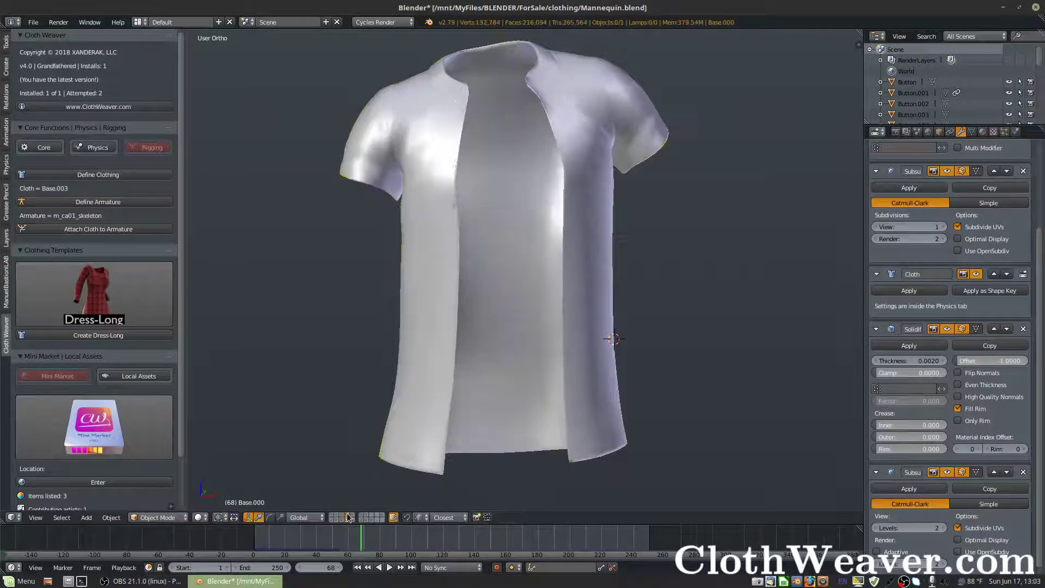
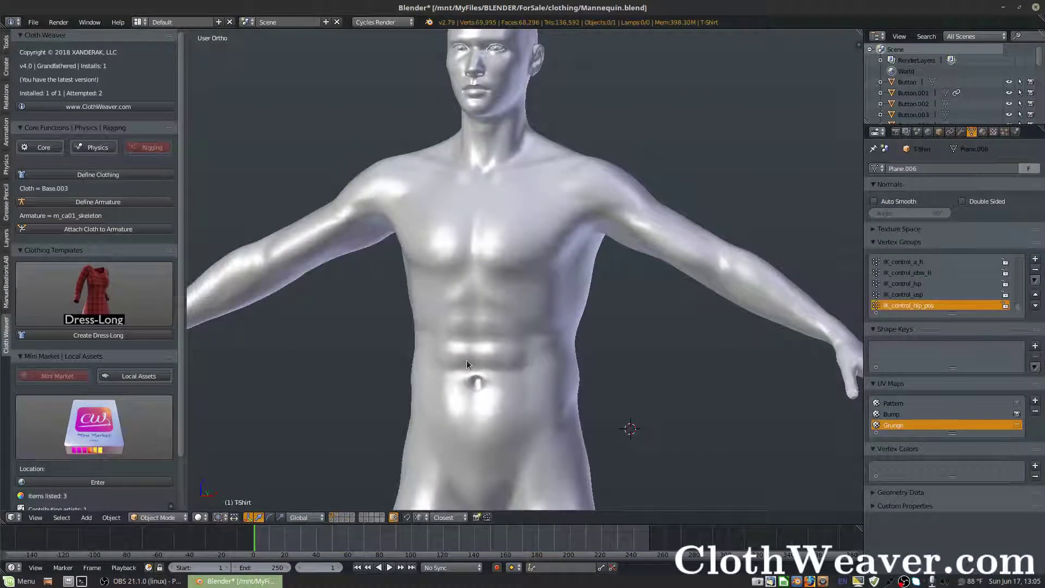
- Display the T-shirt on the mannequin, add the open short-sleeved shirt over it, and inspect both garments
{"action": "left_click", "coordinate": [337, 518], "text": "shift"}
{"action": "middle_click_drag", "start_coordinate": [505, 240], "coordinate": [629, 228]}
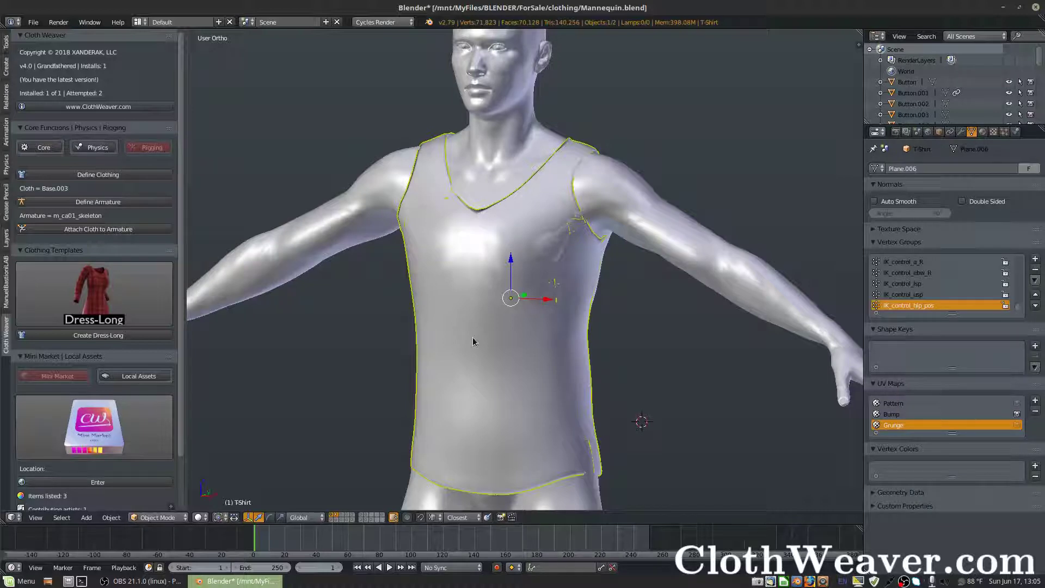
{"action": "left_click", "coordinate": [343, 517], "text": "shift"}
{"action": "left_click", "coordinate": [343, 517], "text": "shift"}
{"action": "left_click", "coordinate": [343, 521], "text": "shift"}
{"action": "left_click", "coordinate": [345, 521], "text": "shift"}
{"action": "left_click", "coordinate": [346, 521], "text": "shift"}
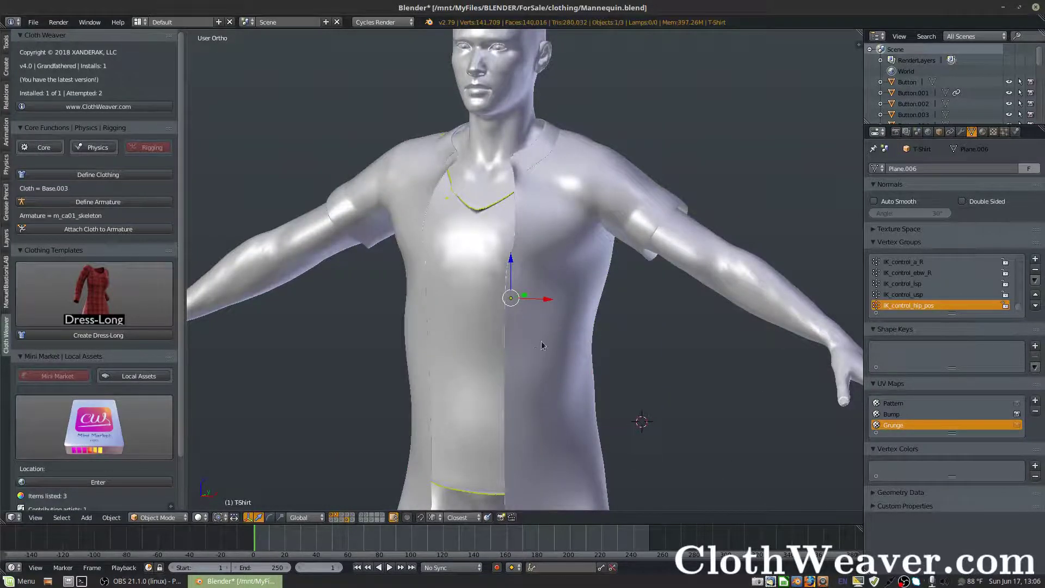
{"action": "middle_click_drag", "start_coordinate": [541, 340], "coordinate": [572, 330]}
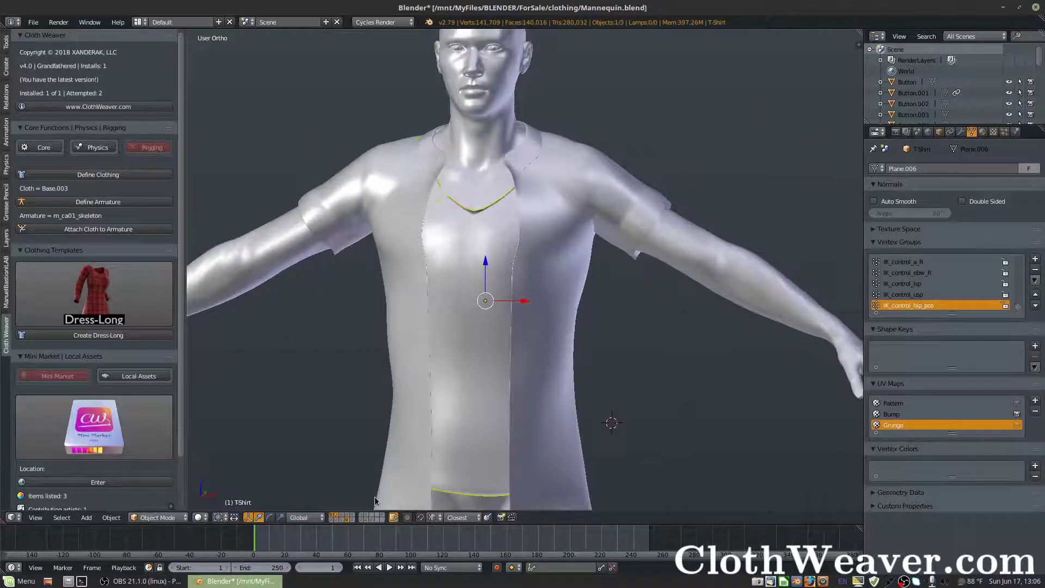
- View the open shirt without the mannequin and T-shirt, and return to the mannequin alone
{"action": "left_click", "coordinate": [348, 518], "text": "shift"}
{"action": "left_click", "coordinate": [349, 518], "text": "shift"}
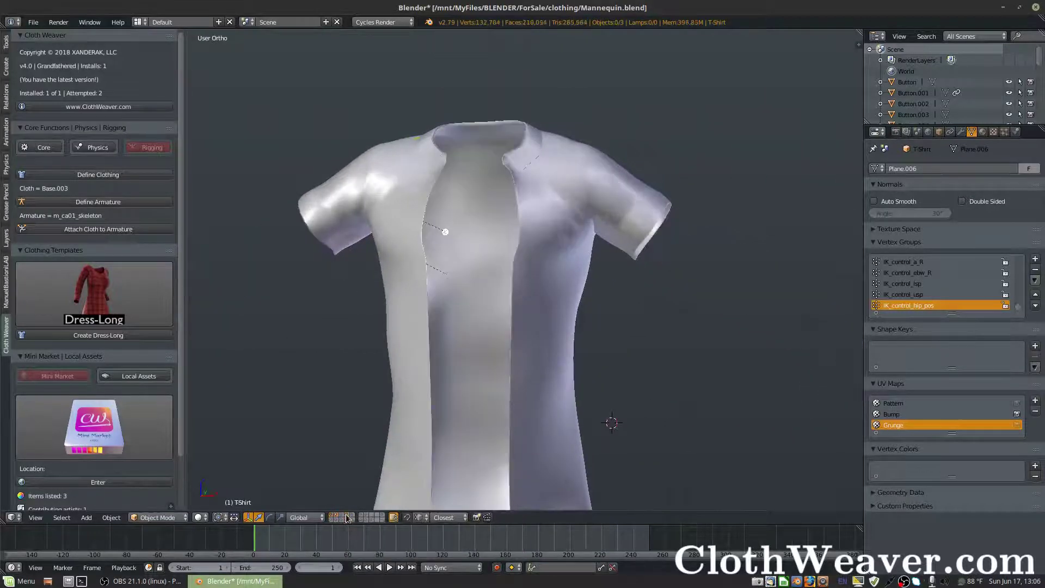
{"action": "left_click", "coordinate": [338, 517]}
{"action": "left_click", "coordinate": [332, 516]}
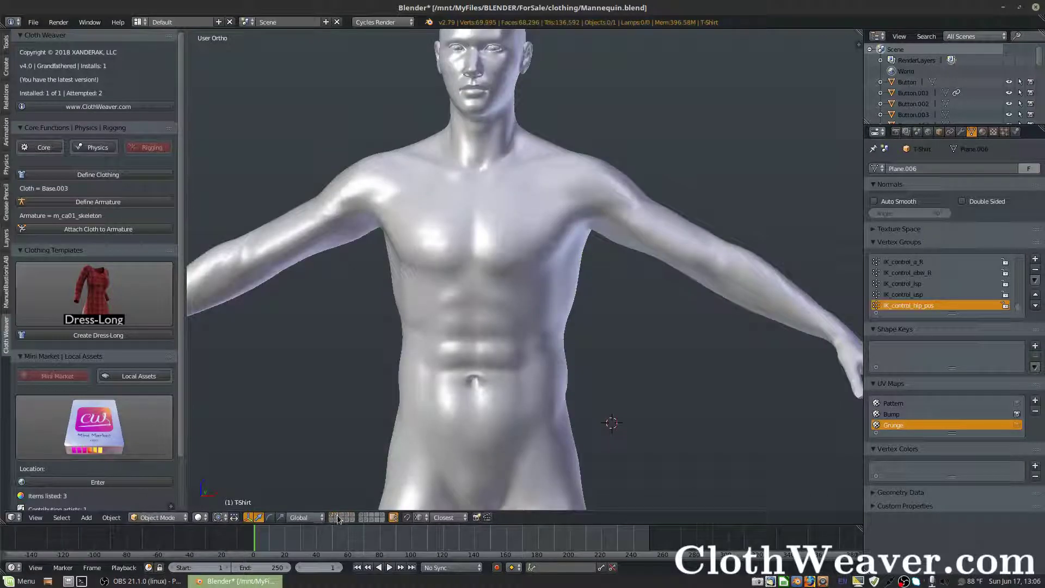
- Show the T-shirt and the open shirt together on the mannequin and play the animation to frame 54
{"action": "left_click", "coordinate": [337, 517], "text": "shift"}
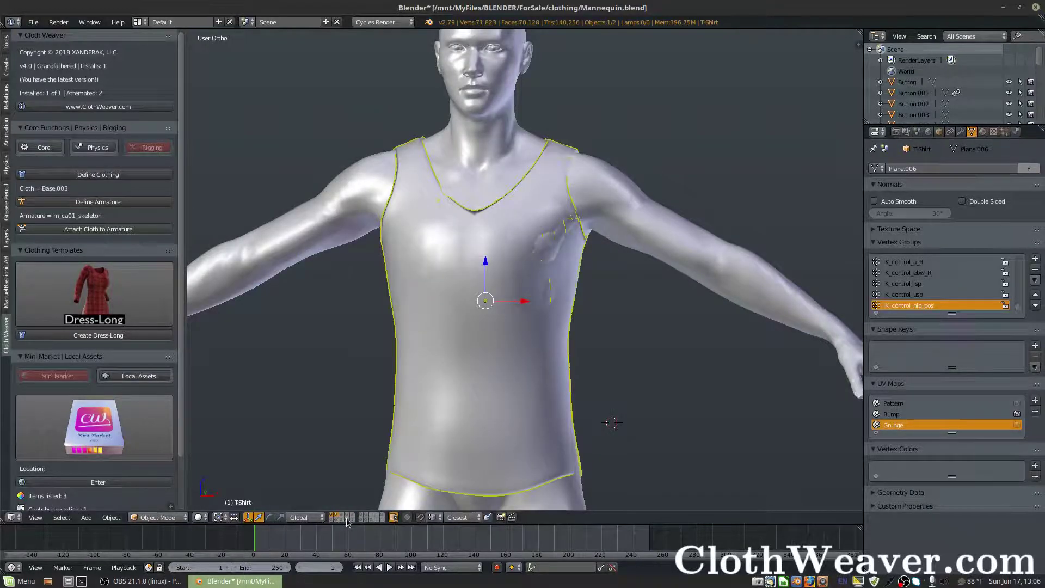
{"action": "left_click", "coordinate": [348, 521], "text": "shift"}
{"action": "key", "text": "alt+a"}
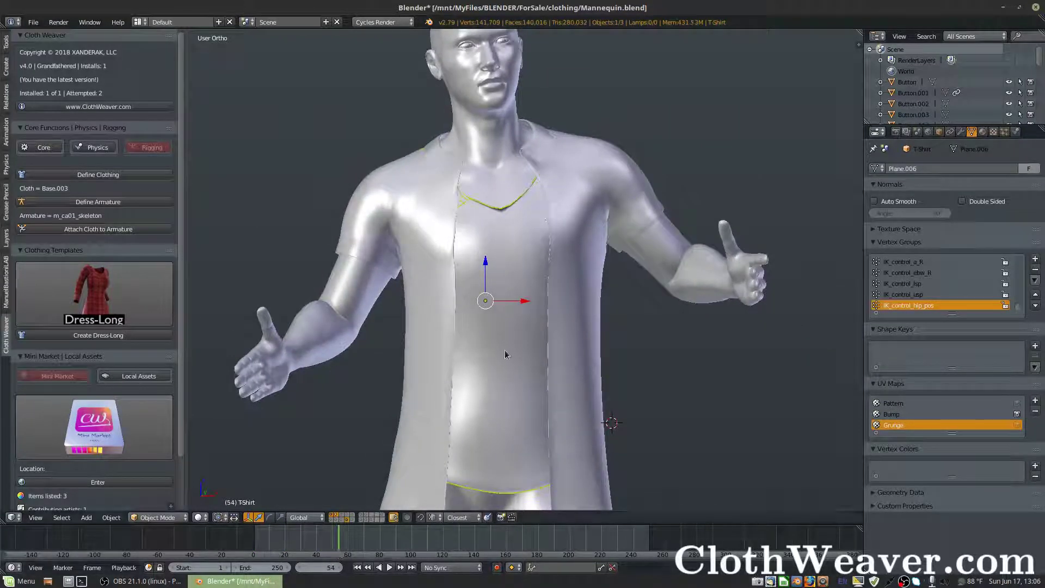
{"action": "key", "text": "alt+a"}
- Hide the open shirt and examine the T-shirt's modifier stack, including its Collision, Solidify and Subdivision Surface modifiers
{"action": "left_click", "coordinate": [347, 521]}
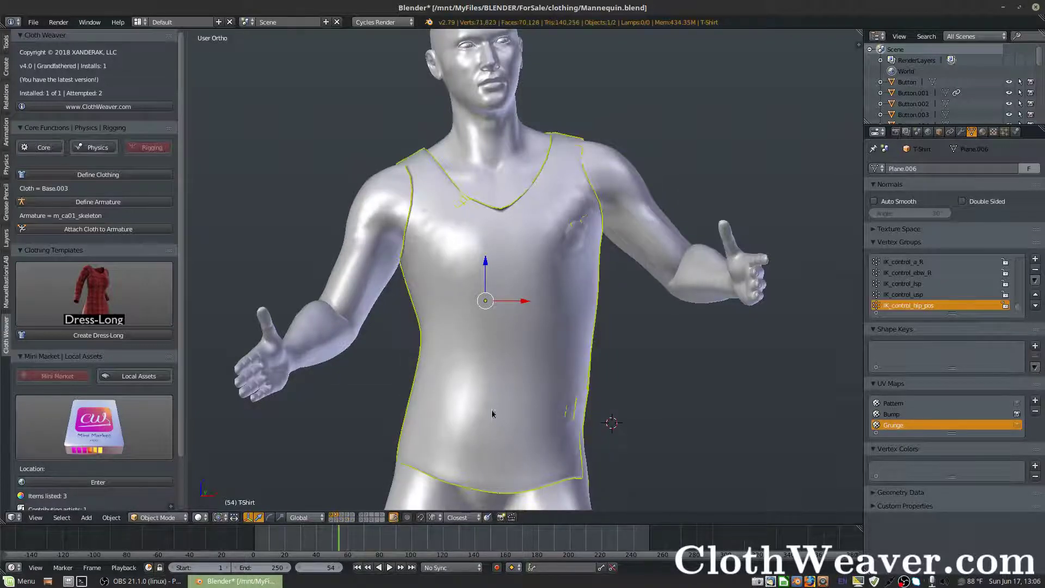
{"action": "middle_click_drag", "start_coordinate": [492, 410], "coordinate": [506, 374]}
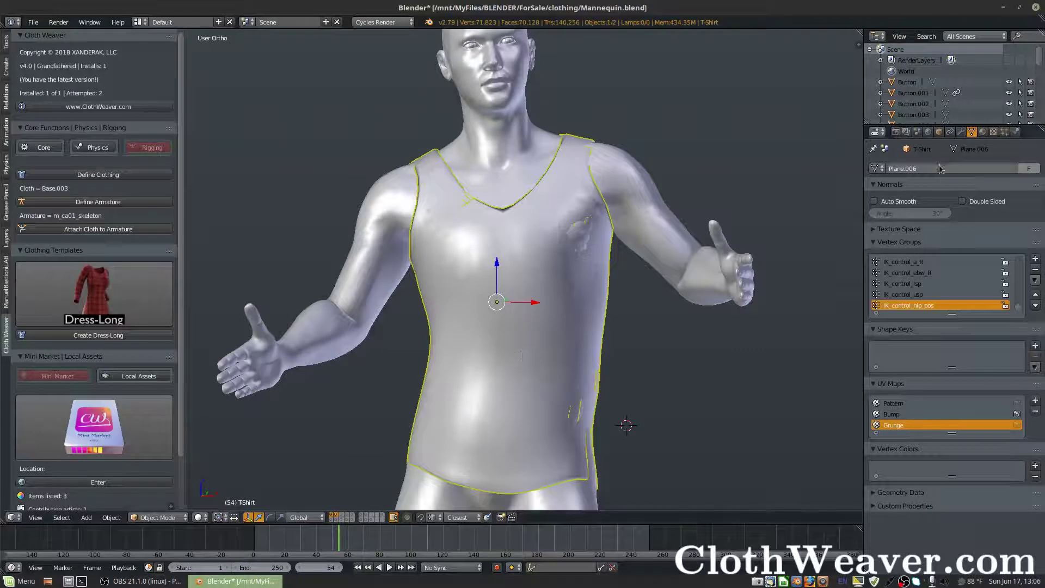
{"action": "left_click", "coordinate": [961, 132]}
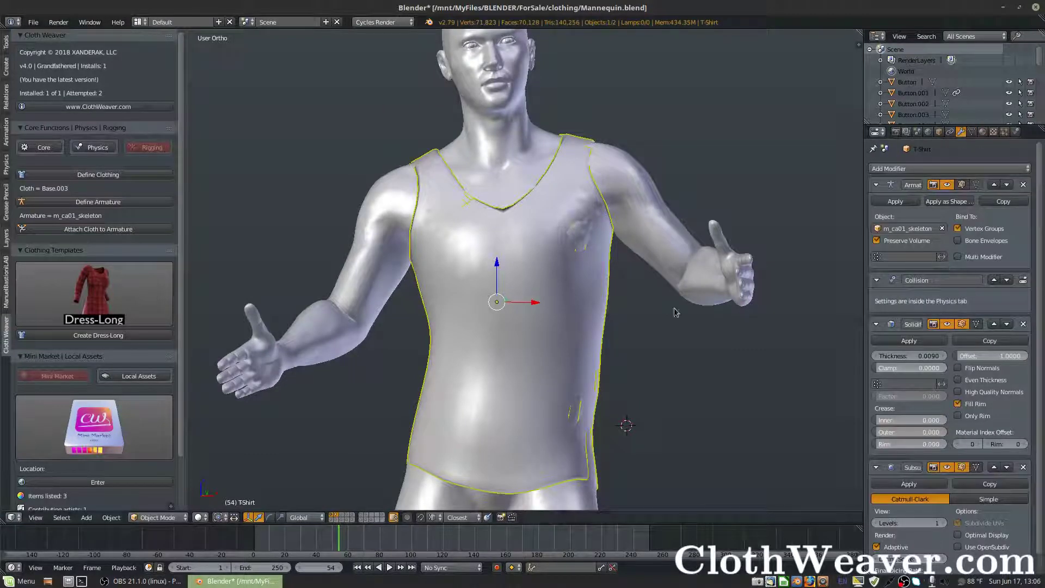
{"action": "key", "text": "minus"}
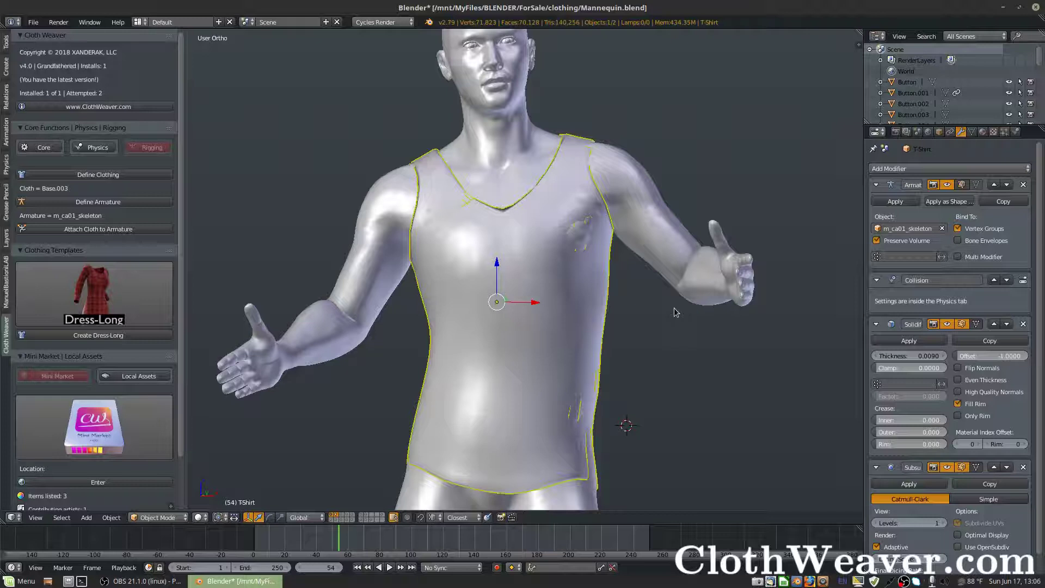
{"action": "key", "text": "ctrl+z"}
- Bring up Cloth Weaver's physics settings and inspect the open shirt over the T-shirt
{"action": "left_click", "coordinate": [84, 148]}
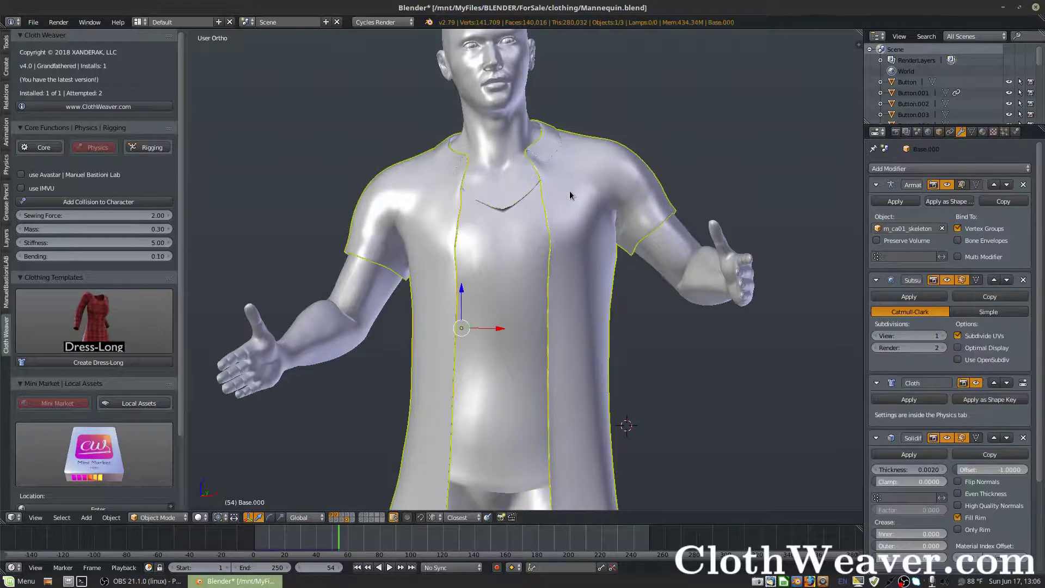
{"action": "mouse_move", "coordinate": [590, 281]}
{"action": "middle_mouse_down"}
{"action": "mouse_move", "coordinate": [557, 280]}
{"action": "mouse_move", "coordinate": [587, 282]}
{"action": "middle_mouse_up"}
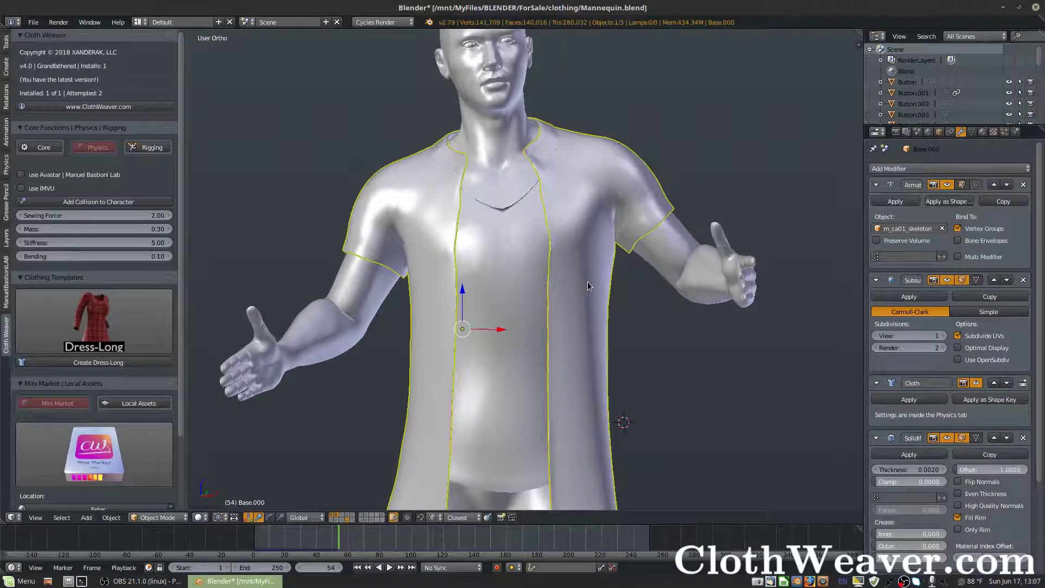
{"action": "right_click", "coordinate": [580, 210]}
- Frame more of the dressed mannequin and preview it with Rendered viewport shading
{"action": "middle_click_drag", "start_coordinate": [565, 218], "coordinate": [461, 375]}
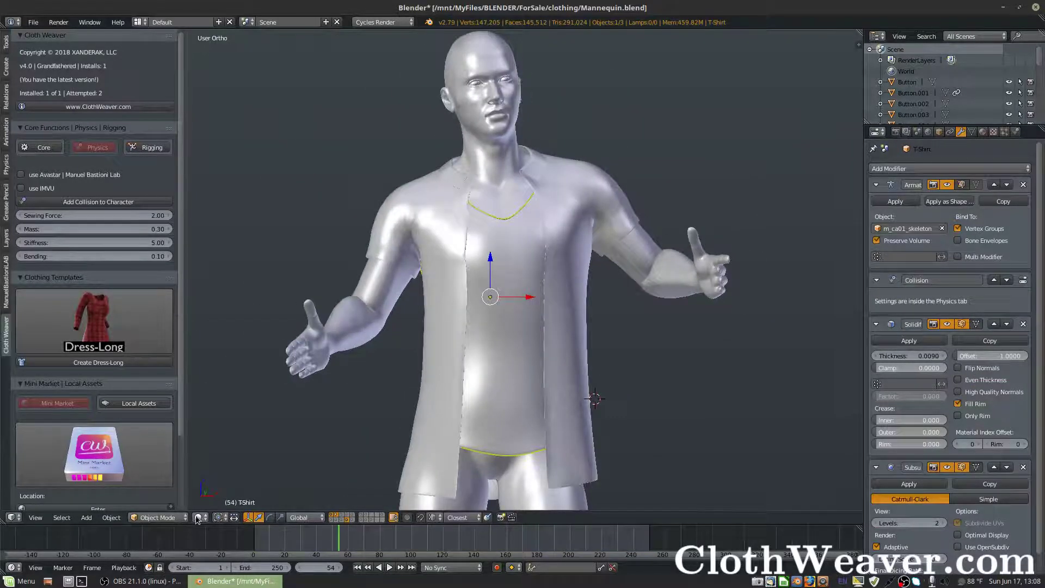
{"action": "left_click", "coordinate": [199, 517]}
{"action": "left_click", "coordinate": [221, 445]}
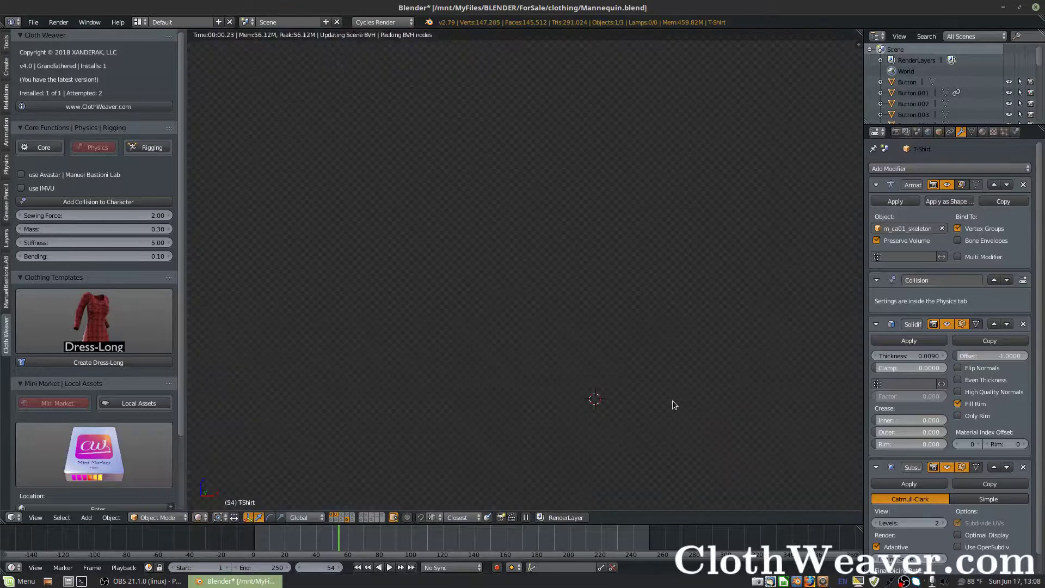